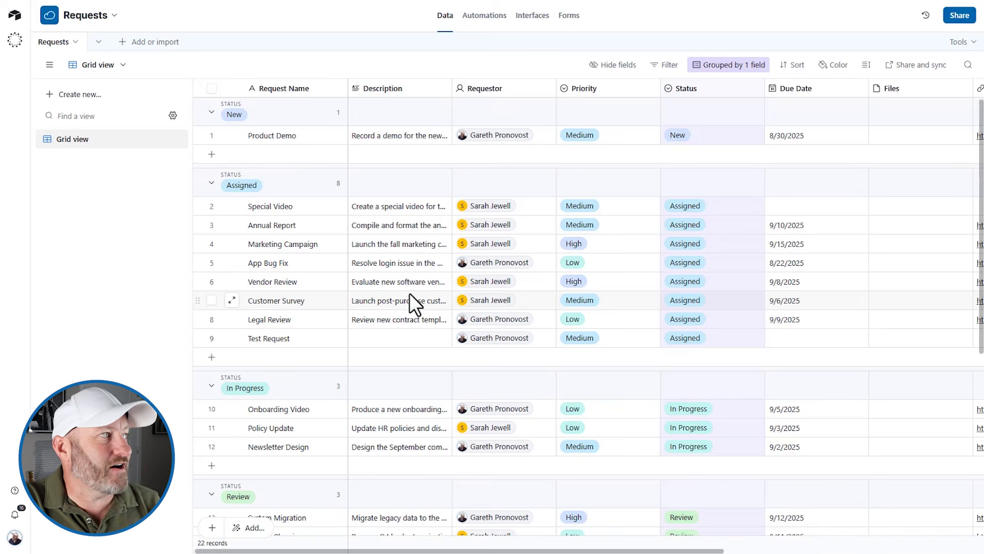
- Review the view types that can be created for the Requests table
left_click(90, 99)
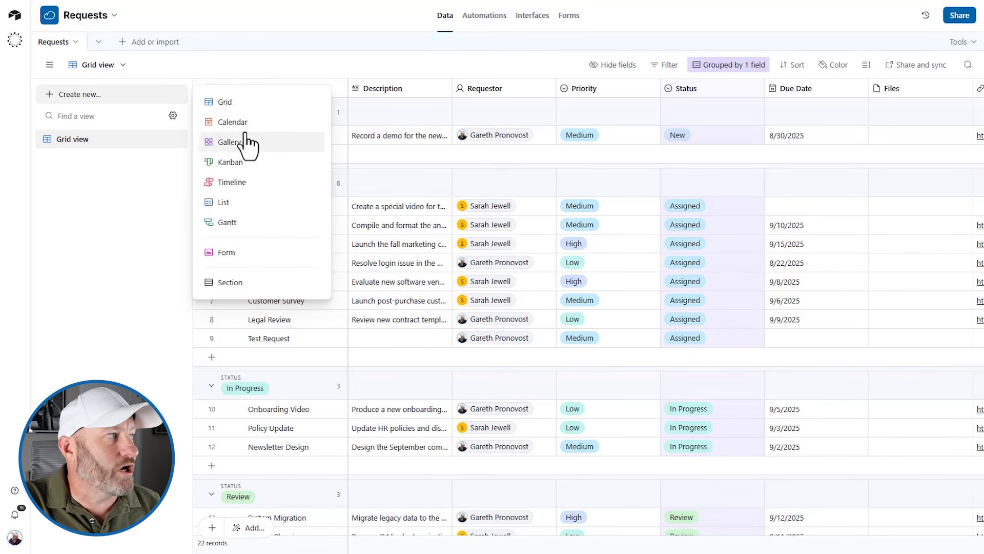
left_click(319, 58)
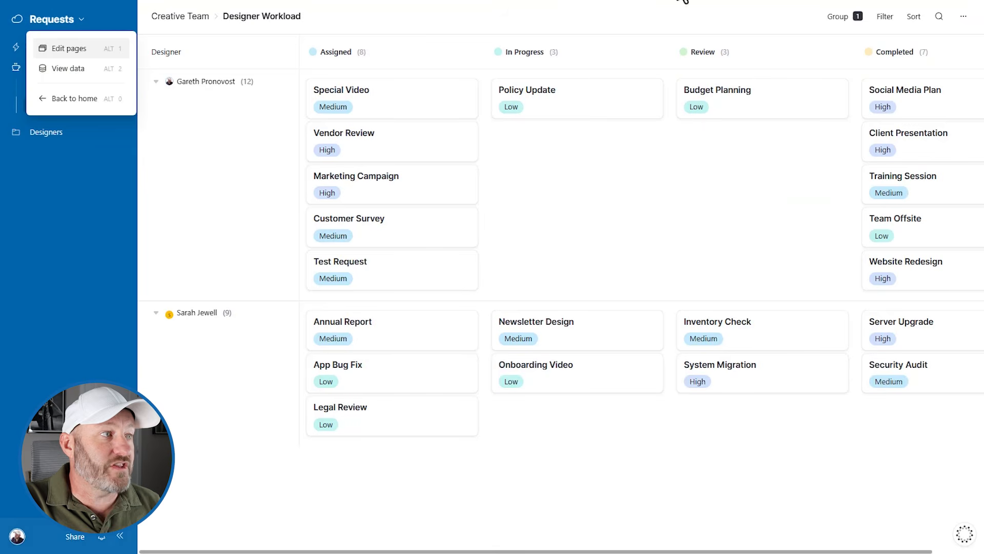
- Review the Designer Workload page's request cards across all status columns, from Assigned to Completed
left_click(633, 244)
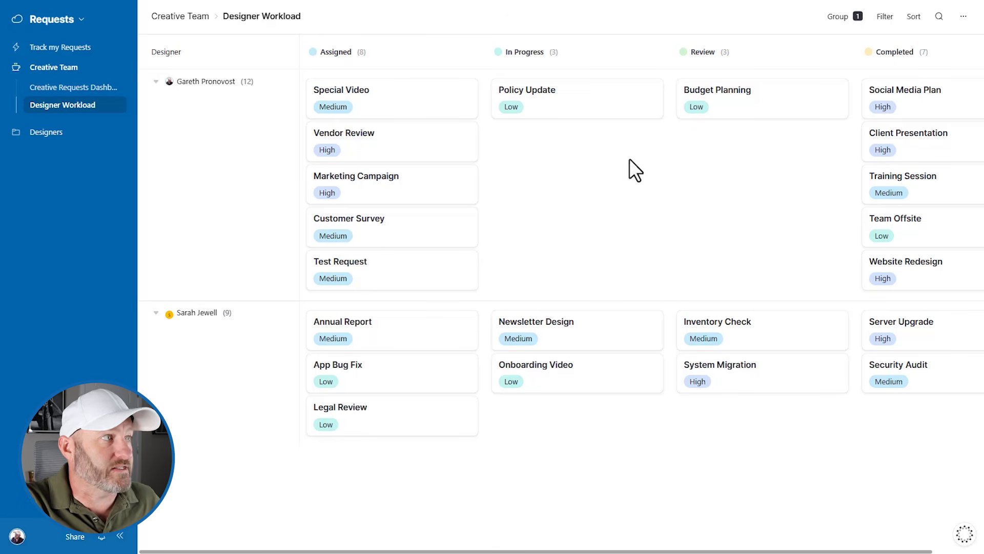
scroll(394, 67, "right", 2)
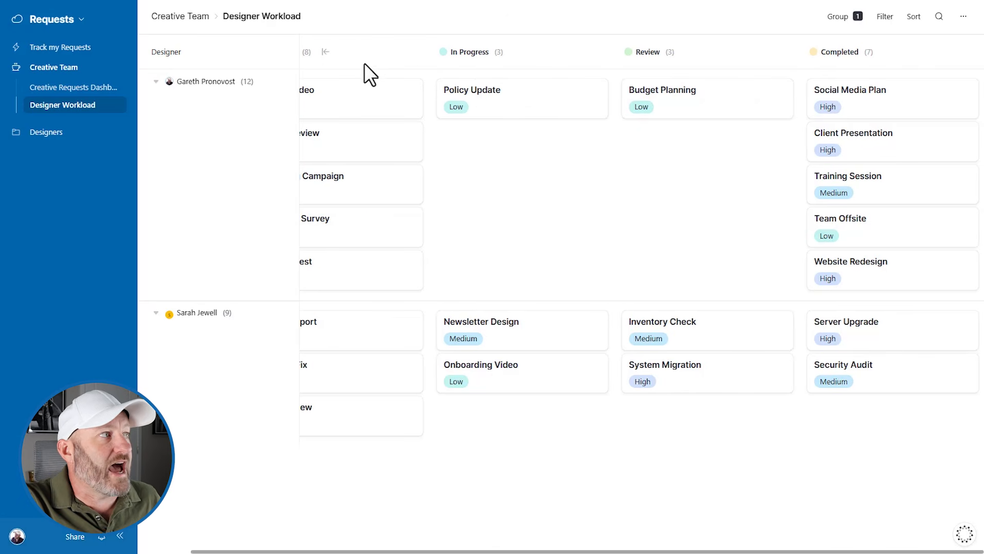
scroll(380, 94, "left", 2)
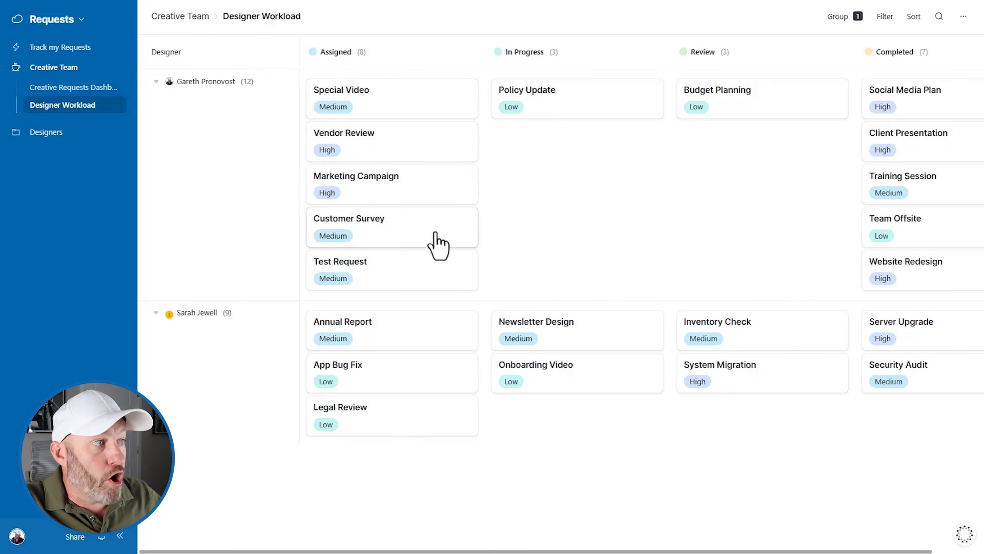
scroll(461, 225, "right", 2)
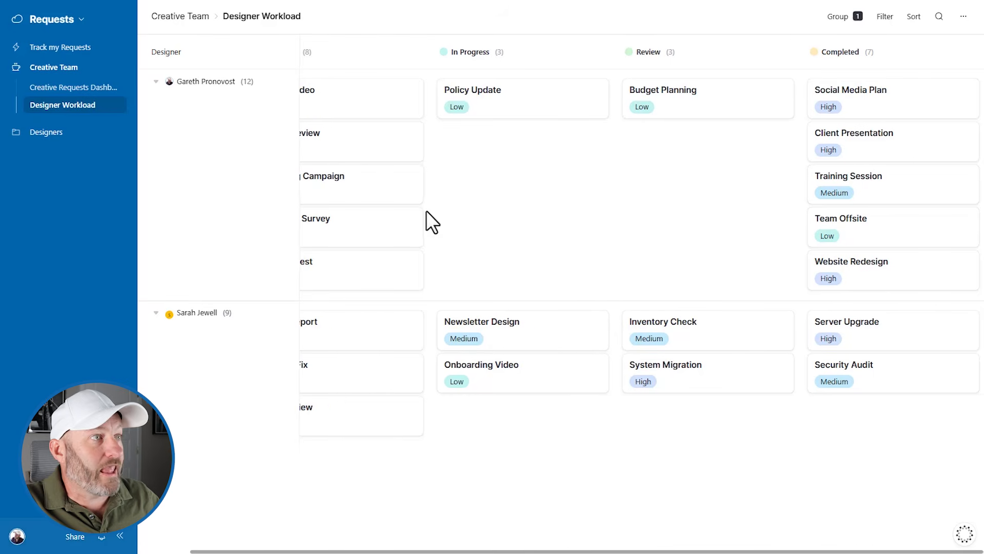
scroll(426, 210, "left", 2)
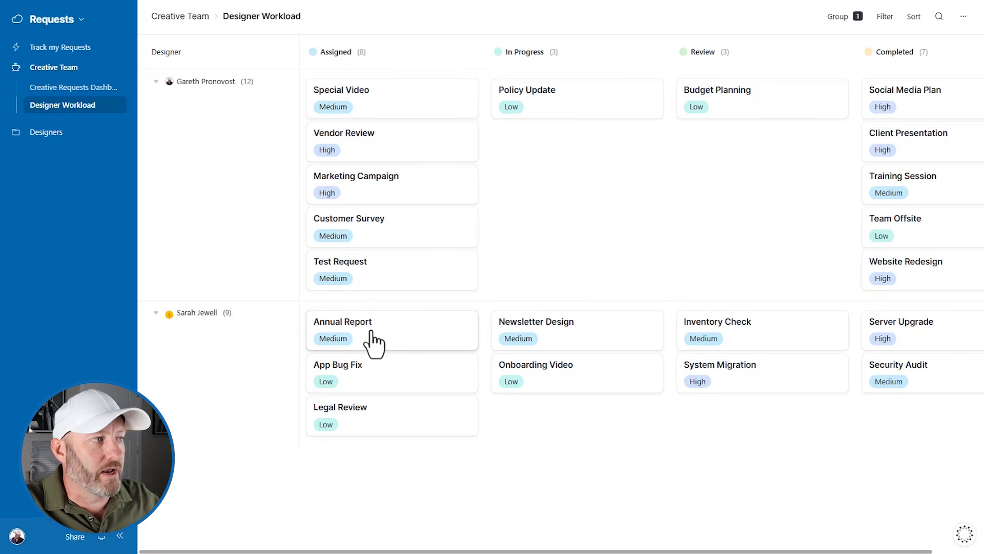
- Move the Annual Report card to the first designer's In Progress column and review the Annual Report and Policy Update record details
left_click_drag(371, 333, 547, 161)
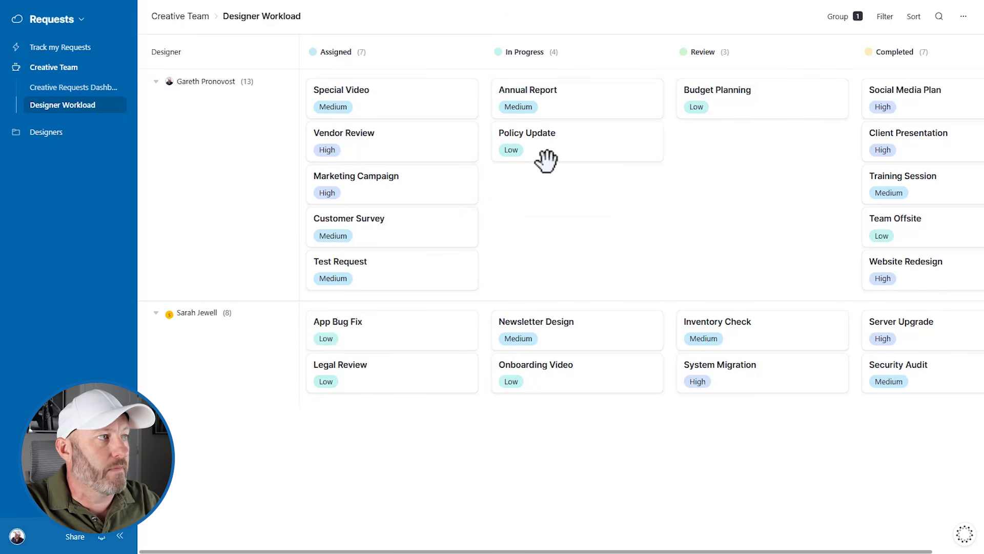
left_click(566, 105)
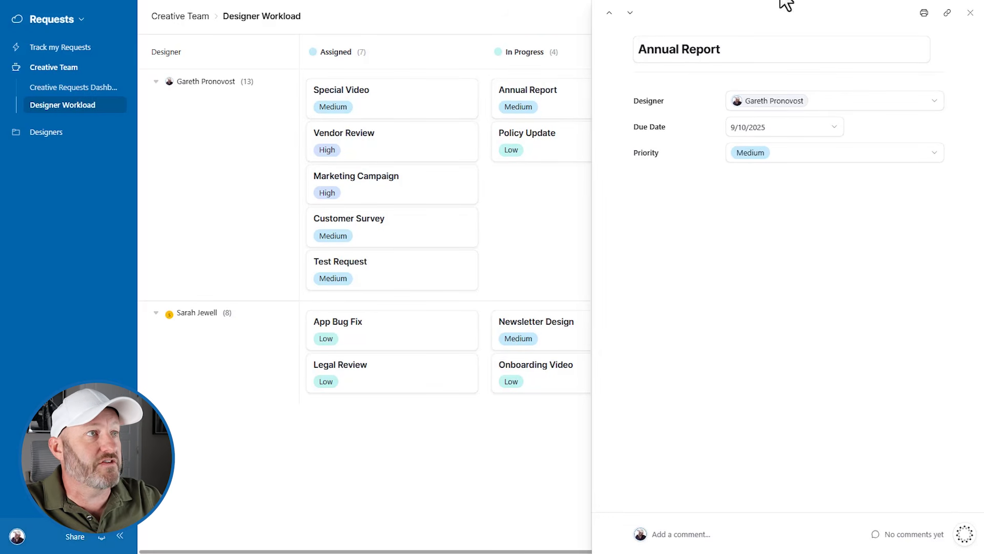
left_click(971, 13)
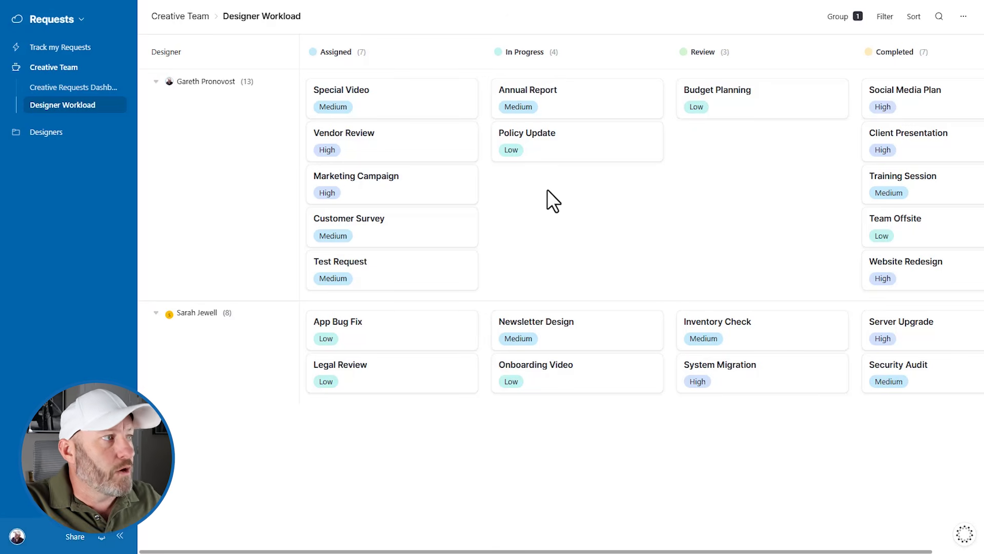
left_click(559, 159)
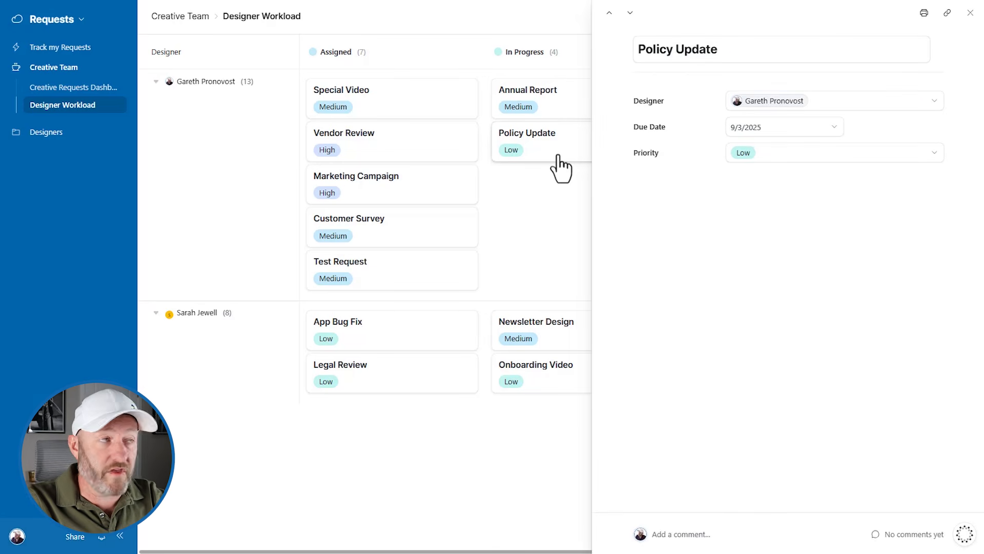
left_click(971, 13)
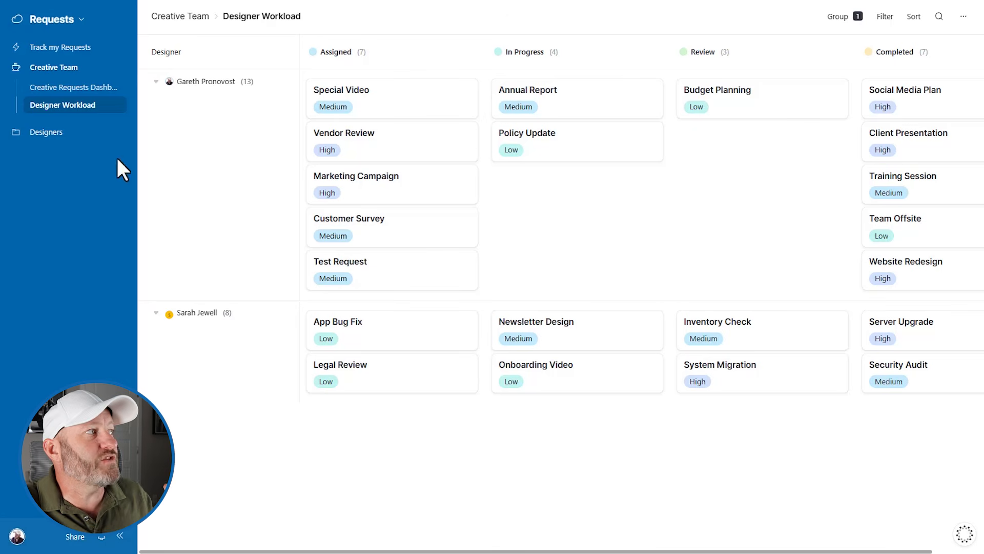
- Open the Designer Workload page for editing and collapse the interface page list
left_click(72, 20)
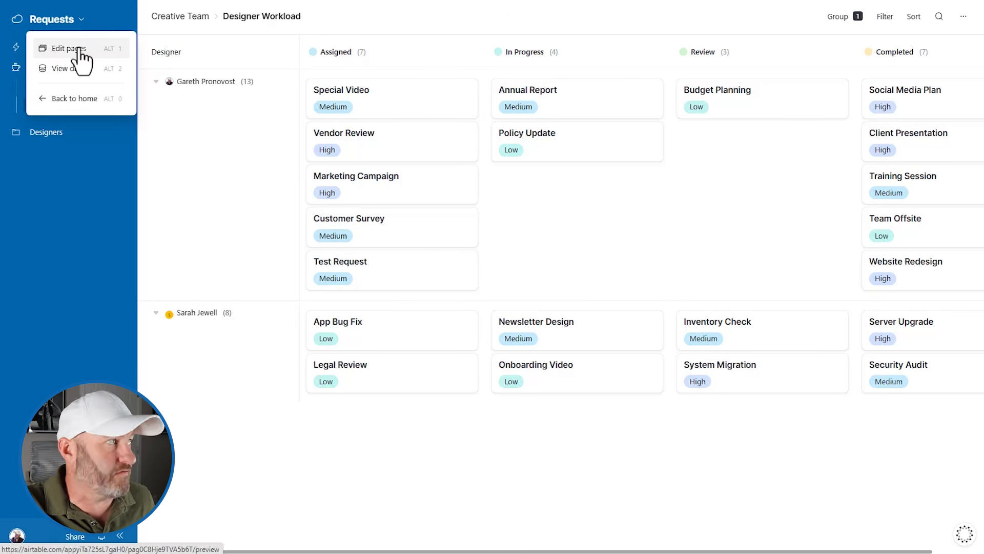
left_click(80, 49)
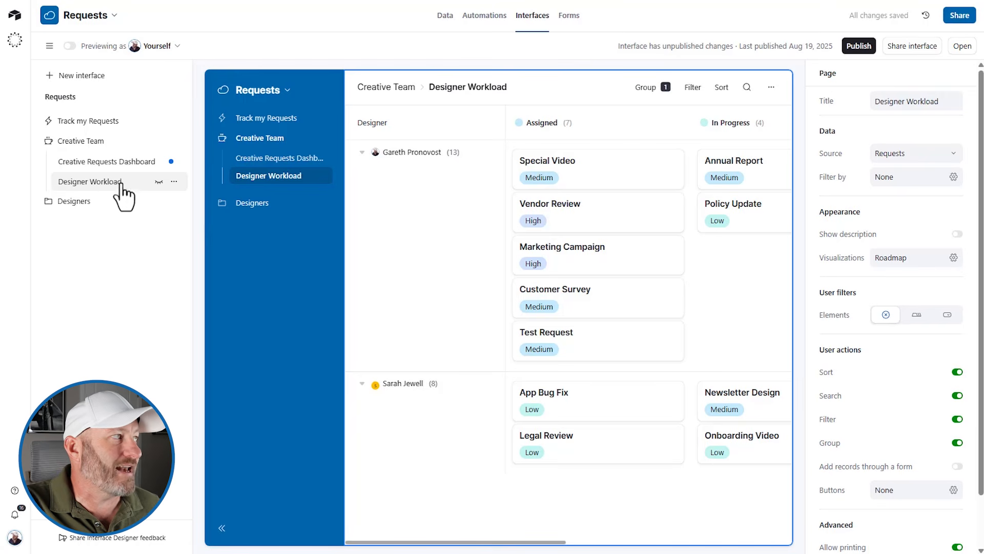
left_click(50, 46)
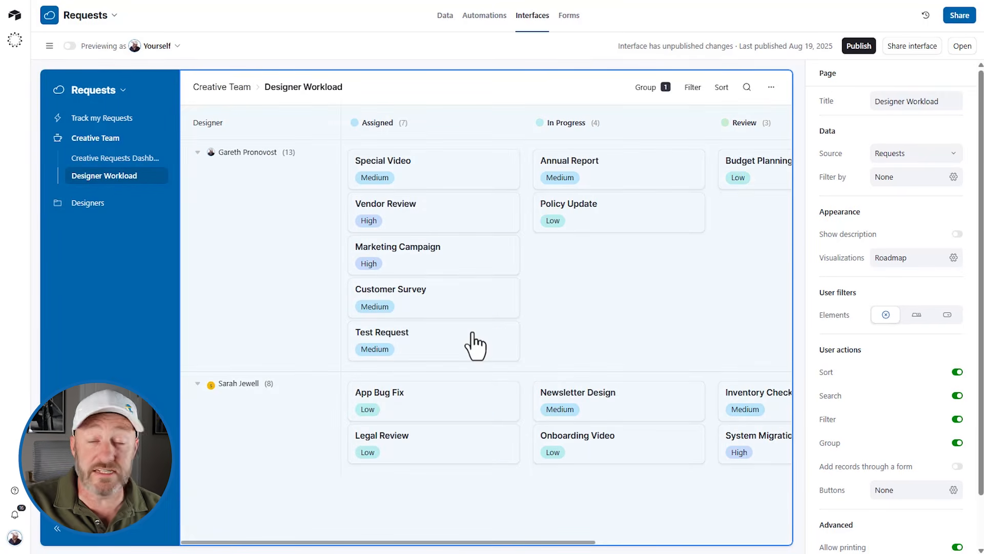
- Check the page's visualization options and try showing the page description
left_click(901, 261)
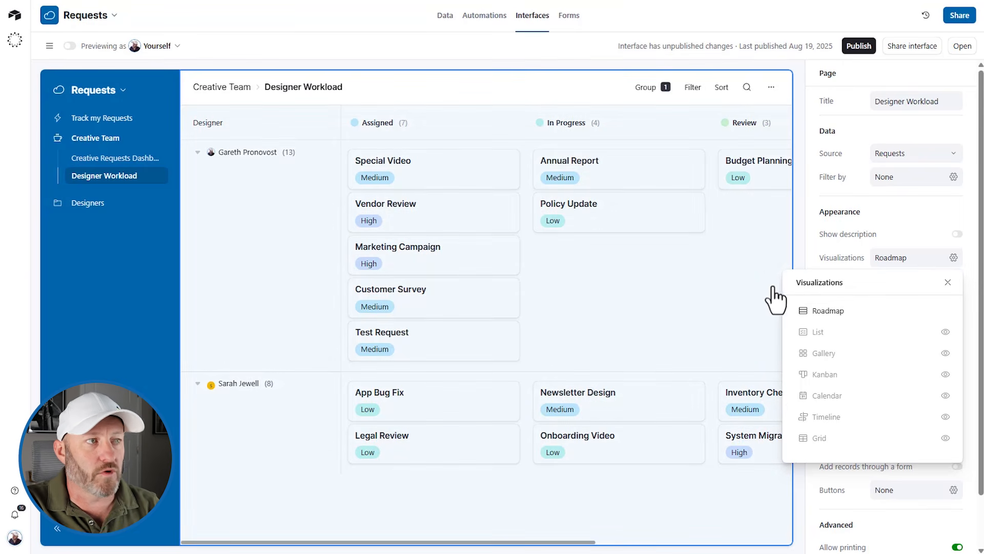
left_click(843, 234)
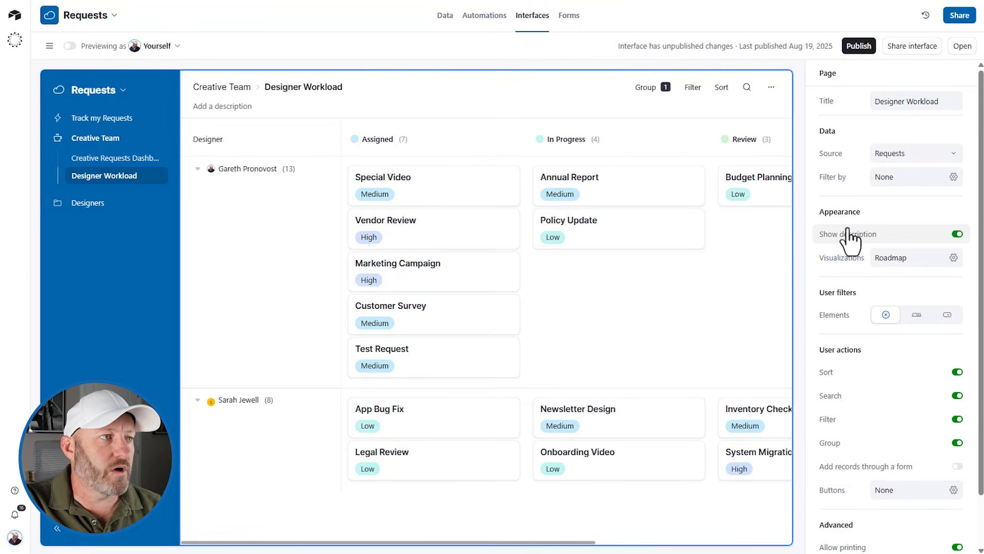
left_click(844, 234)
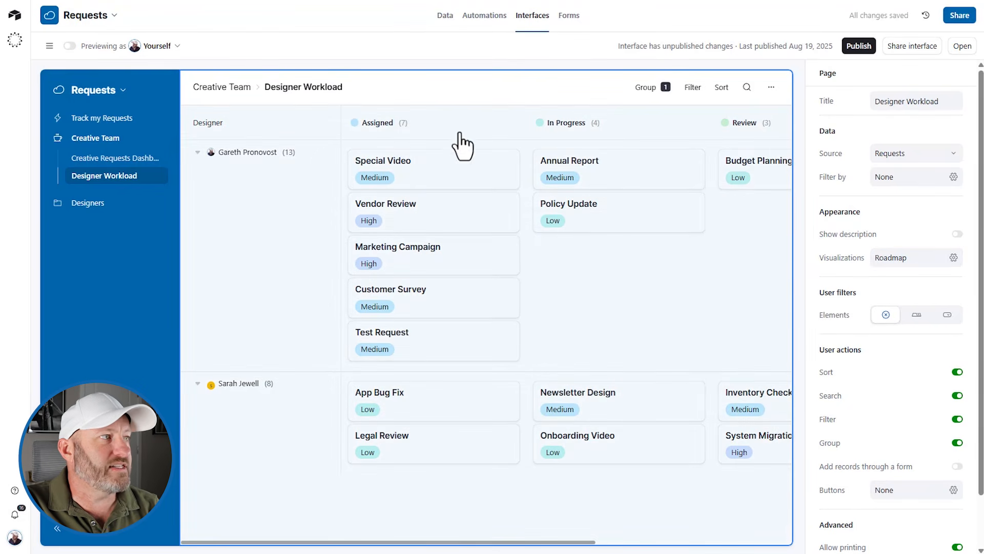
- Select the roadmap element and examine its settings, including the image field and title field choices for the records
left_click(482, 135)
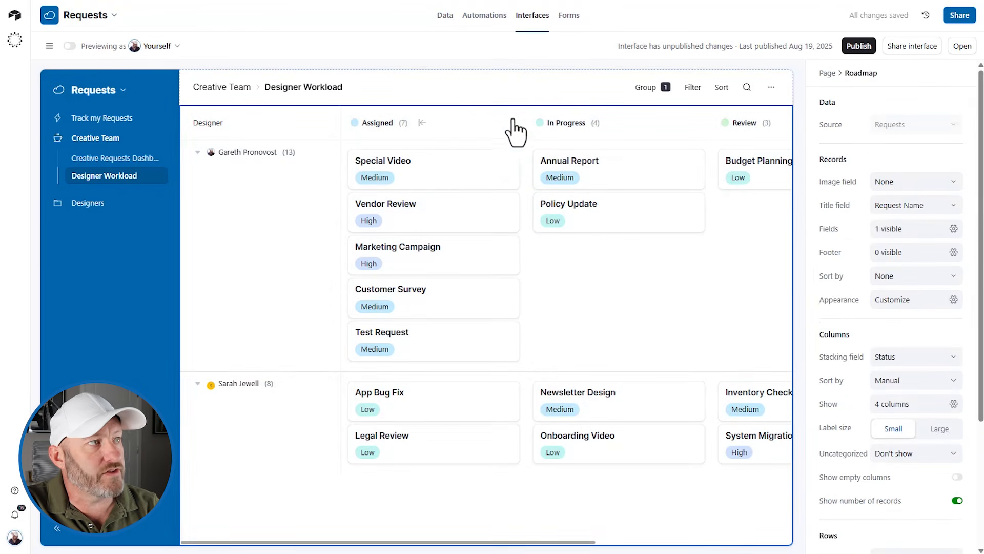
scroll(895, 217, "down", 2)
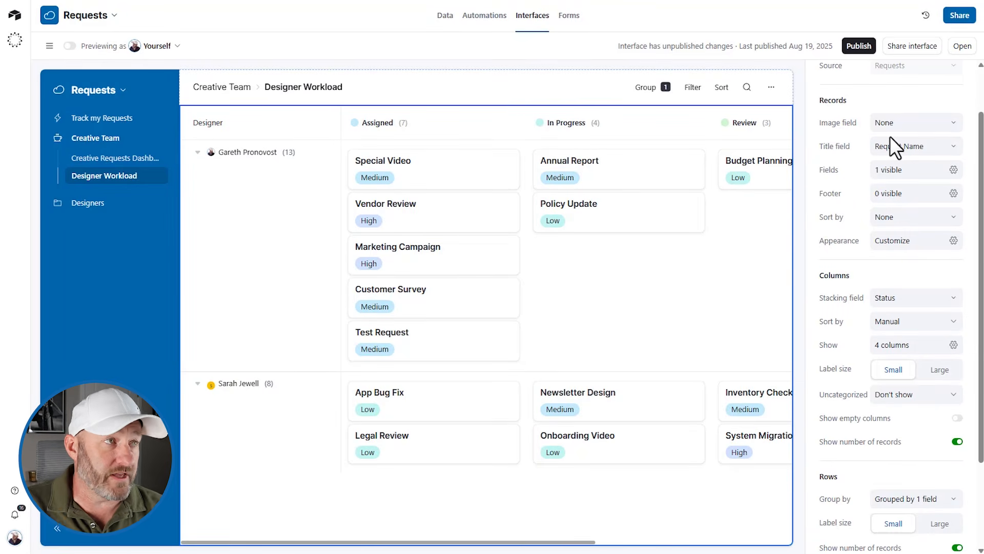
scroll(890, 136, "up", 2)
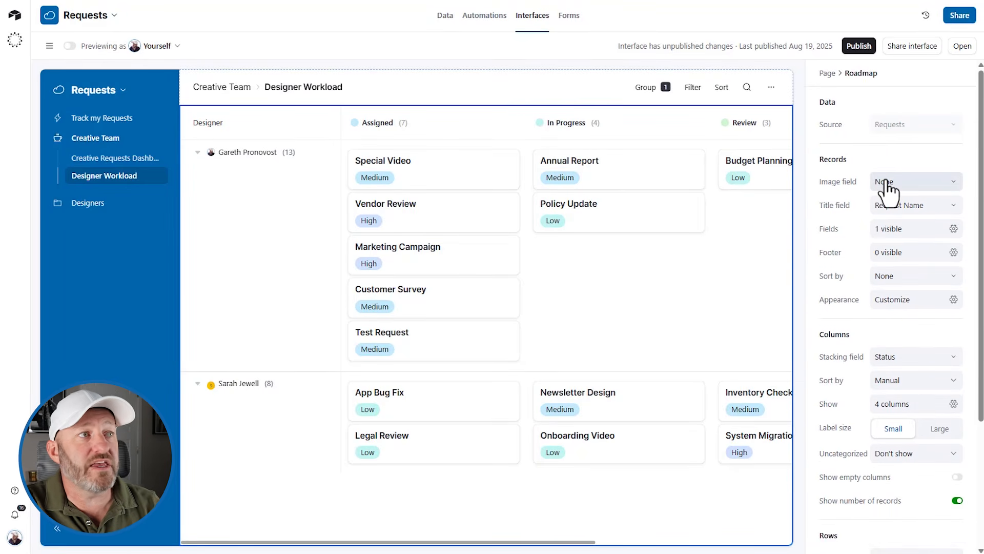
left_click(887, 184)
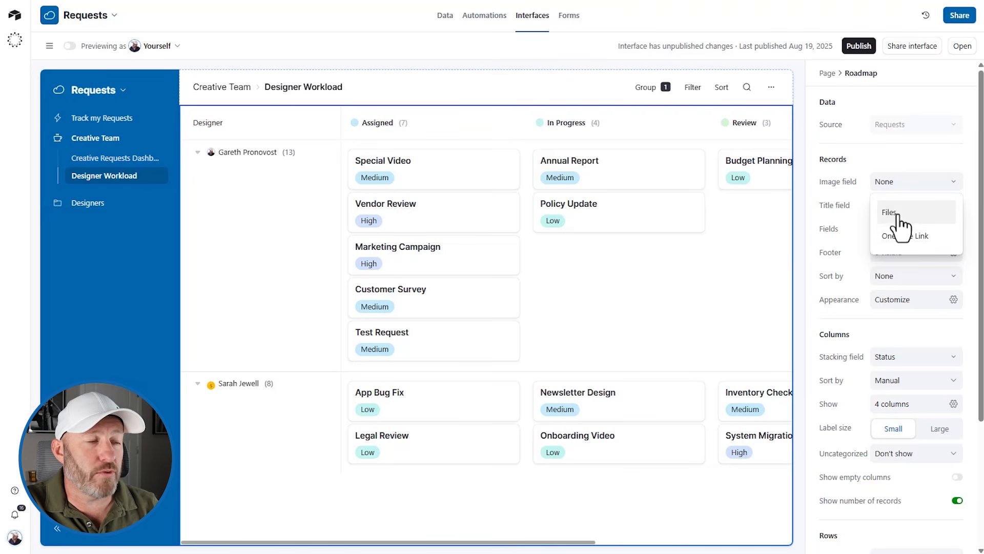
left_click(907, 167)
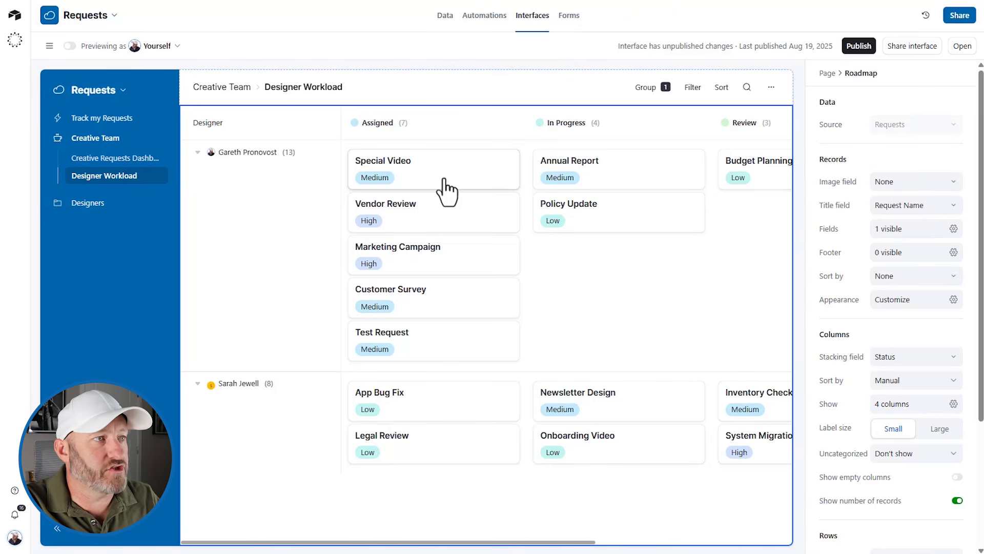
left_click(892, 206)
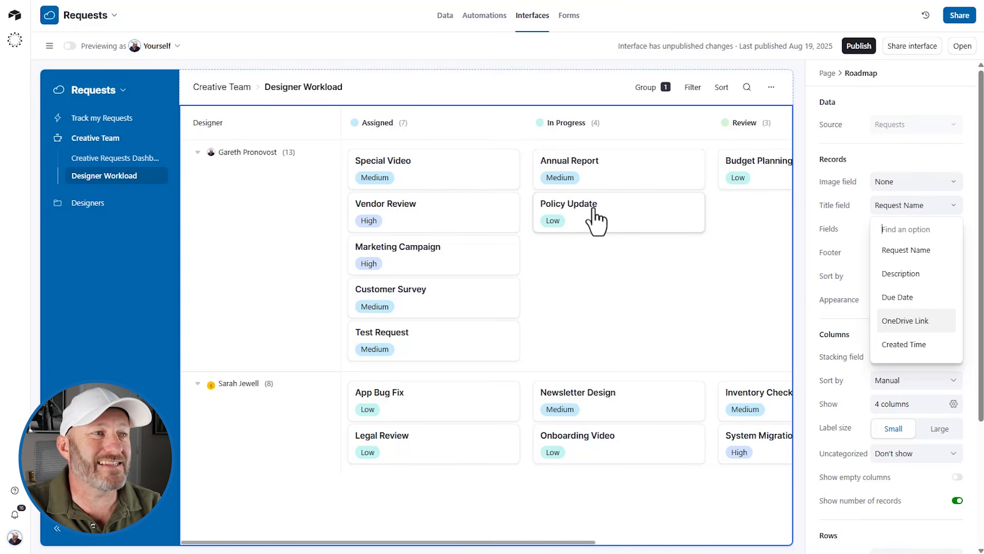
left_click(851, 238)
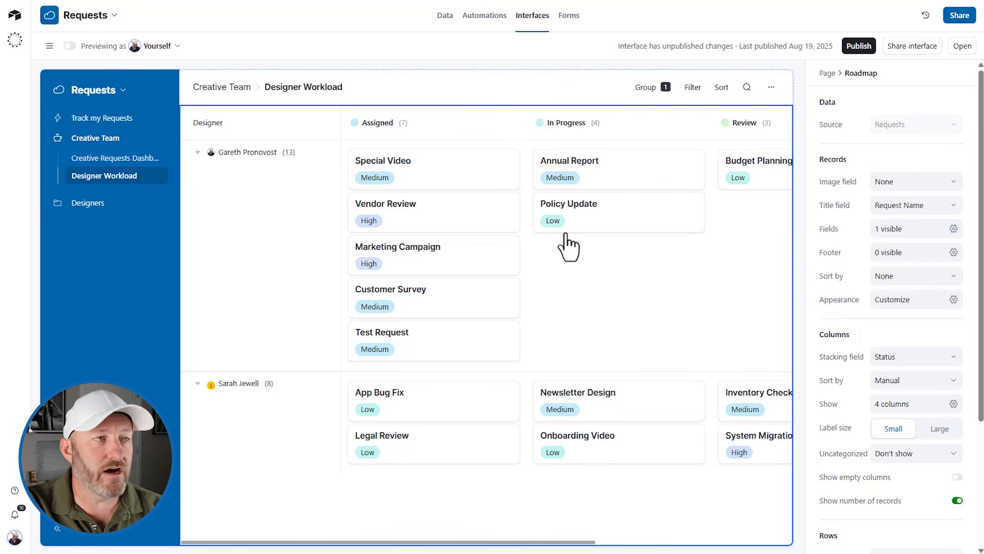
- Examine which fields can be shown on the roadmap cards and view the Policy Update record's detail page settings
left_click(889, 229)
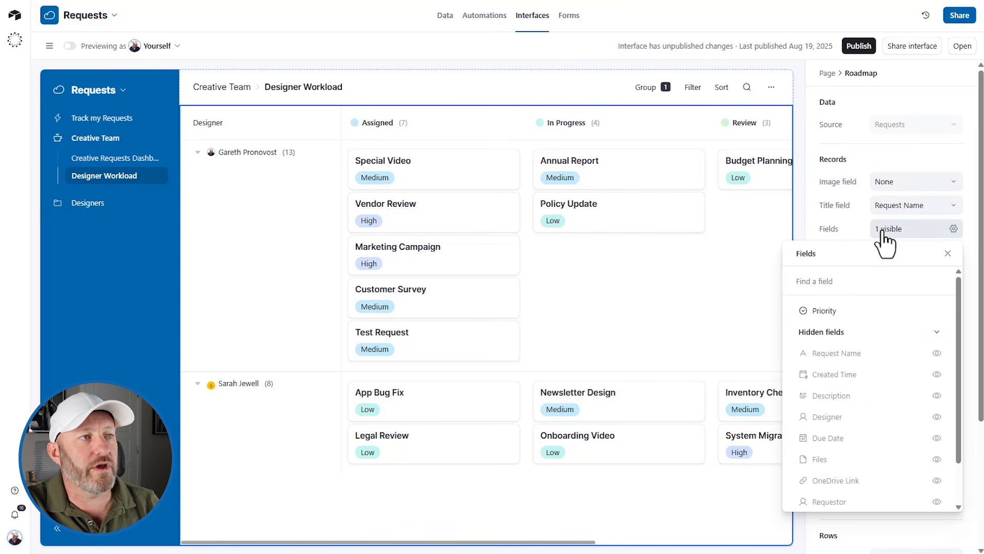
scroll(933, 405, "down", 2)
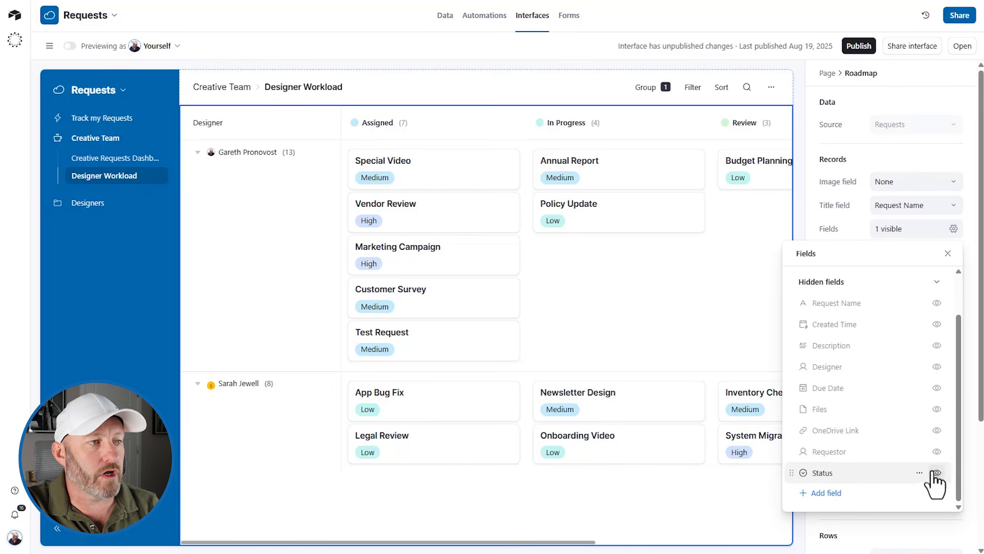
scroll(935, 476, "up", 2)
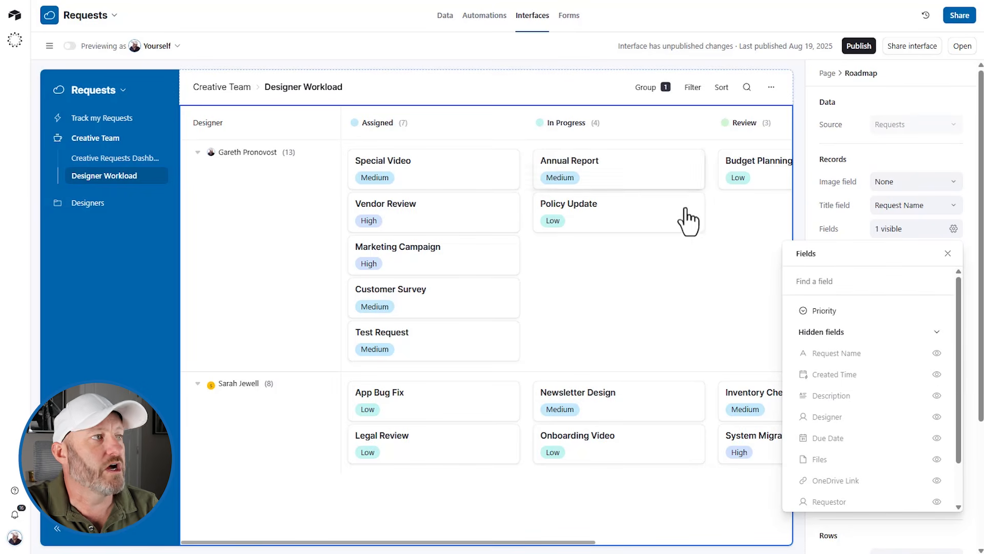
left_click(626, 239)
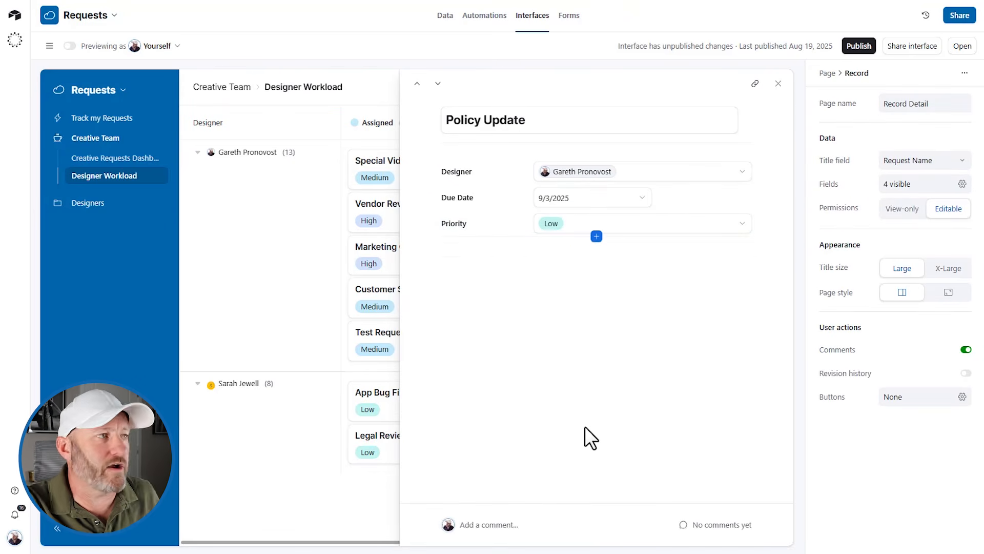
left_click(778, 85)
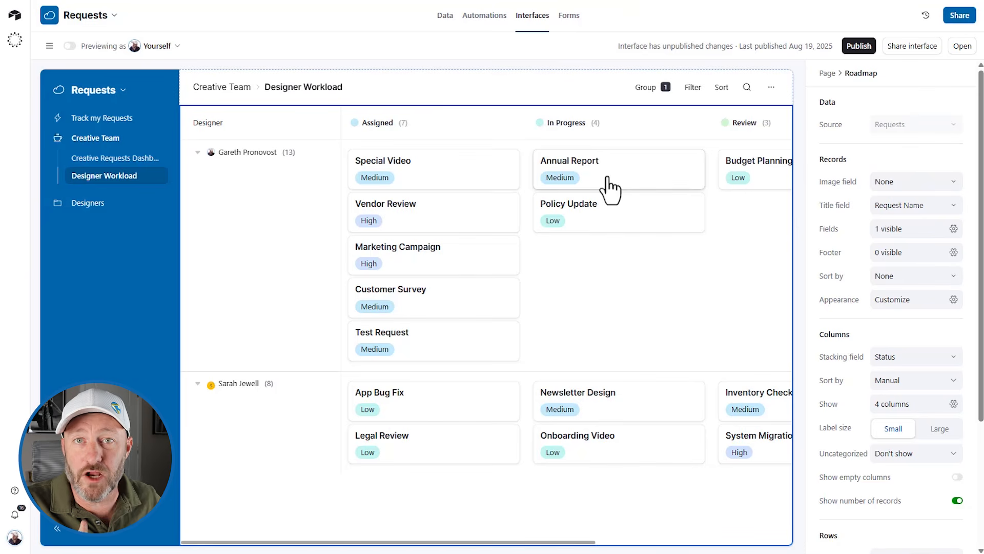
- Show the Due Date and Requestor fields in the footer of the roadmap cards
left_click(906, 262)
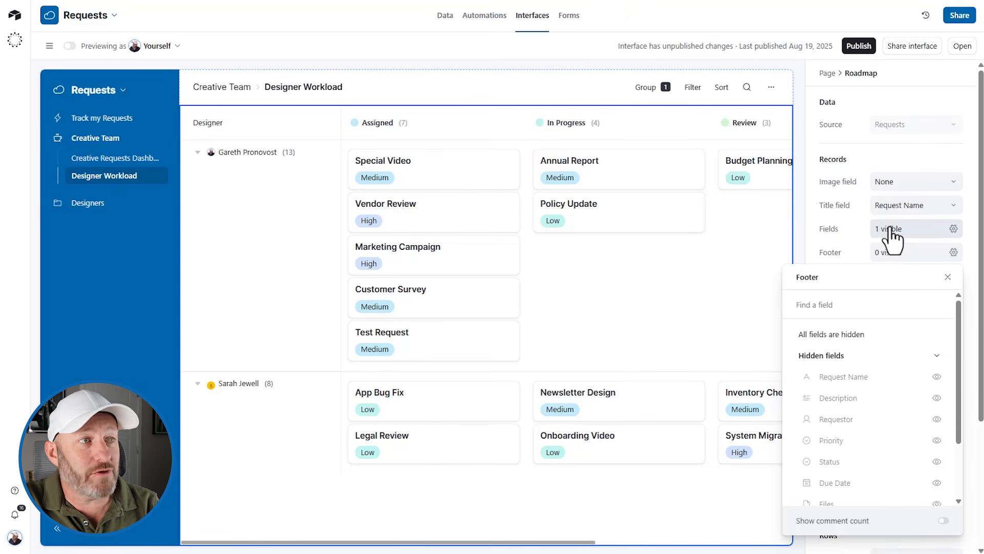
scroll(902, 441, "down", 2)
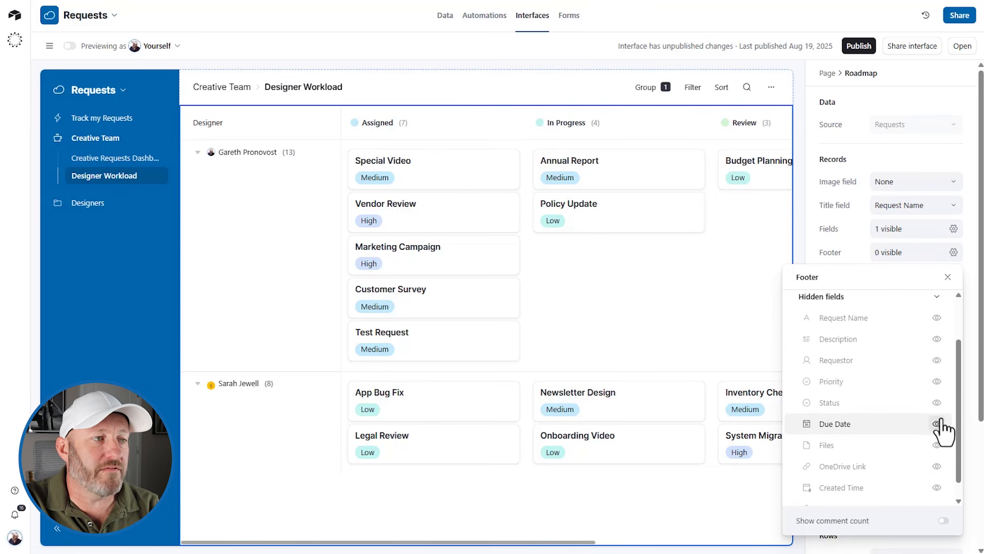
left_click(937, 424)
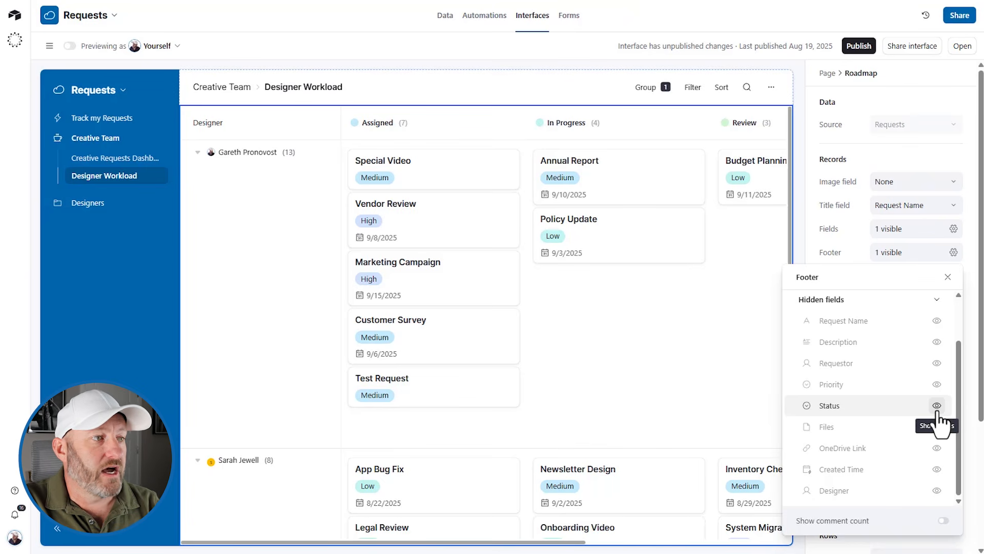
left_click(937, 363)
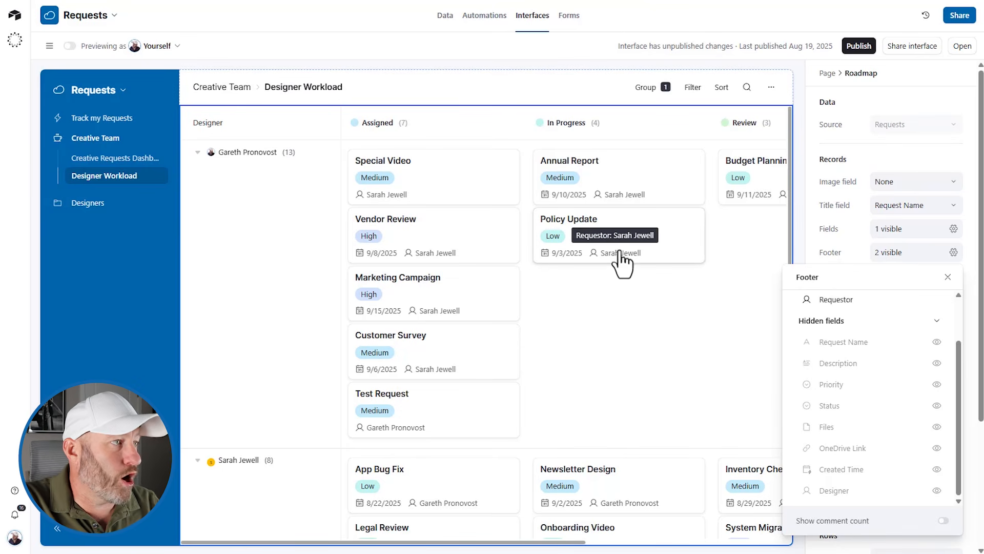
left_click(947, 277)
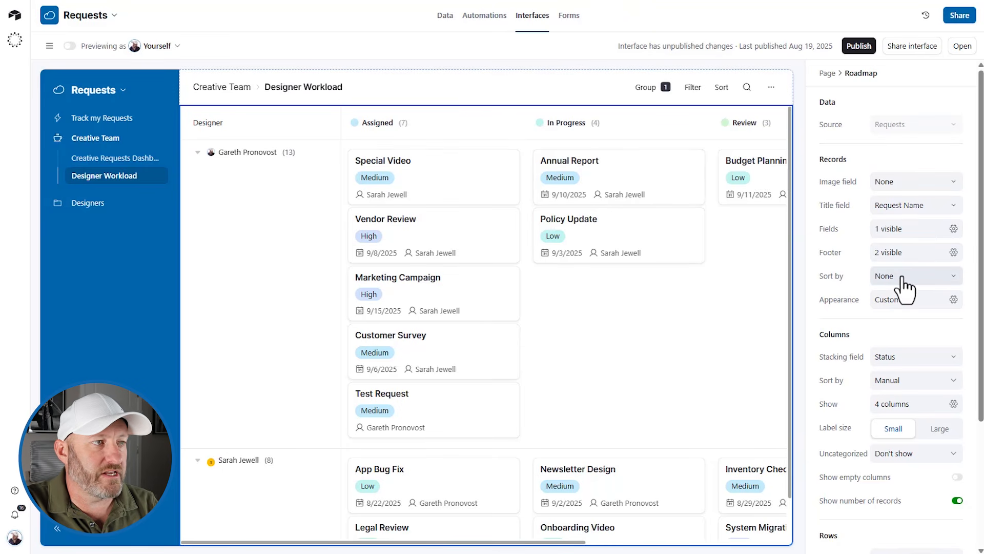
- Customize the roadmap cards' appearance by setting their title size to Small
left_click(901, 303)
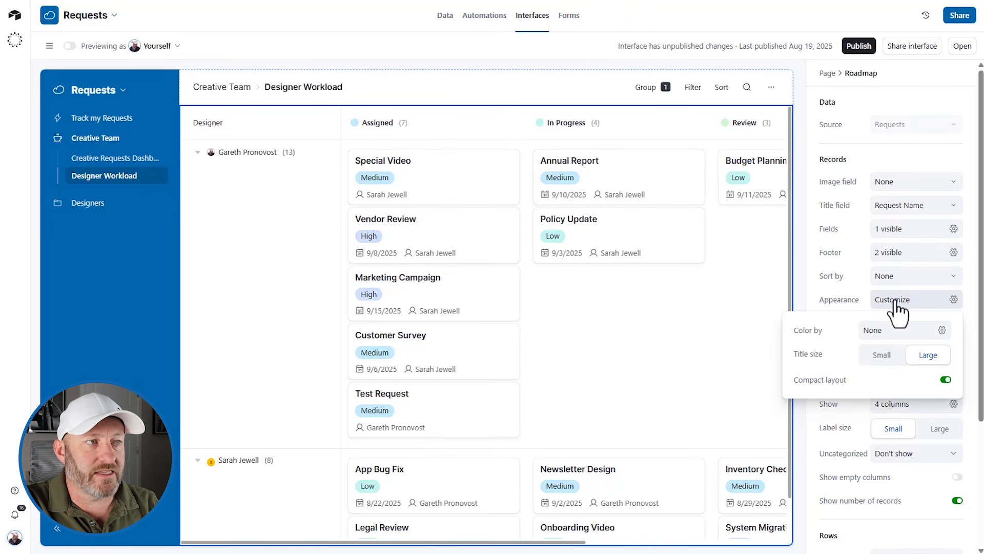
left_click(876, 355)
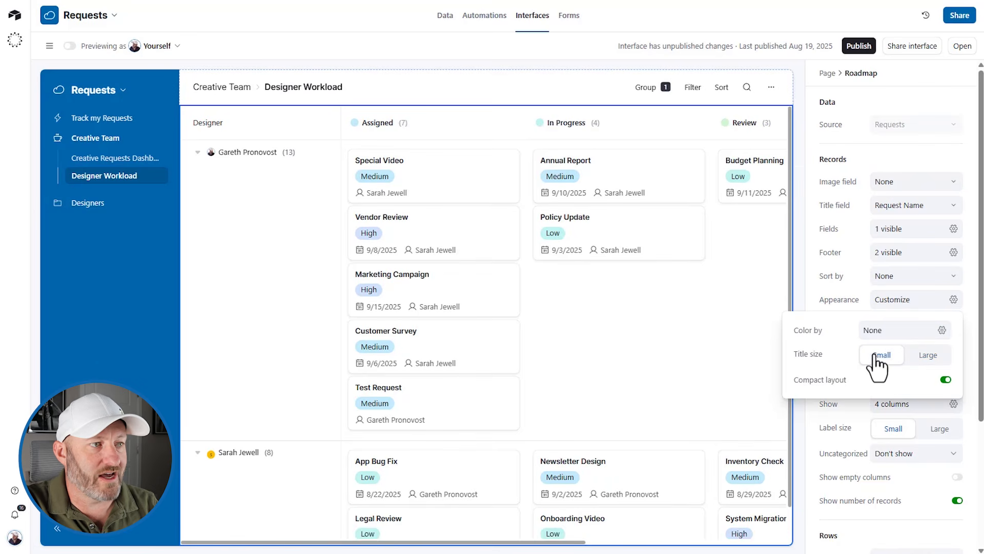
- Try the cards without compact layout and with field names shown, and compare the Large title size with Small
left_click(946, 380)
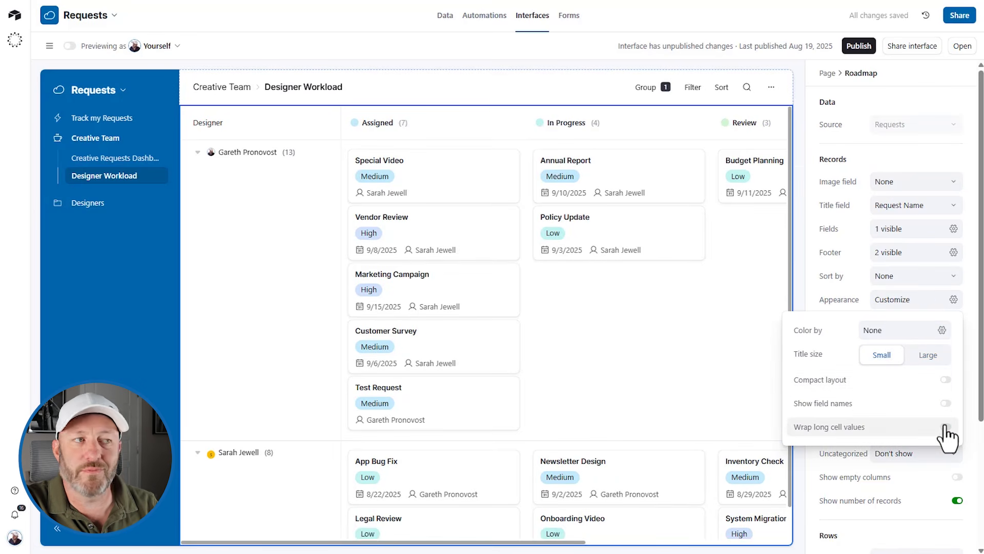
left_click(945, 426)
left_click(946, 404)
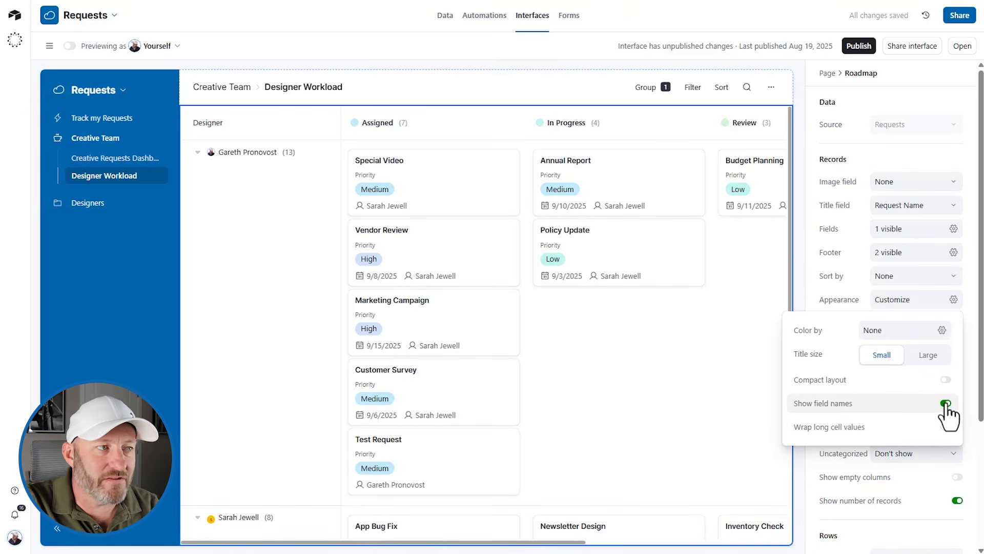
left_click(945, 380)
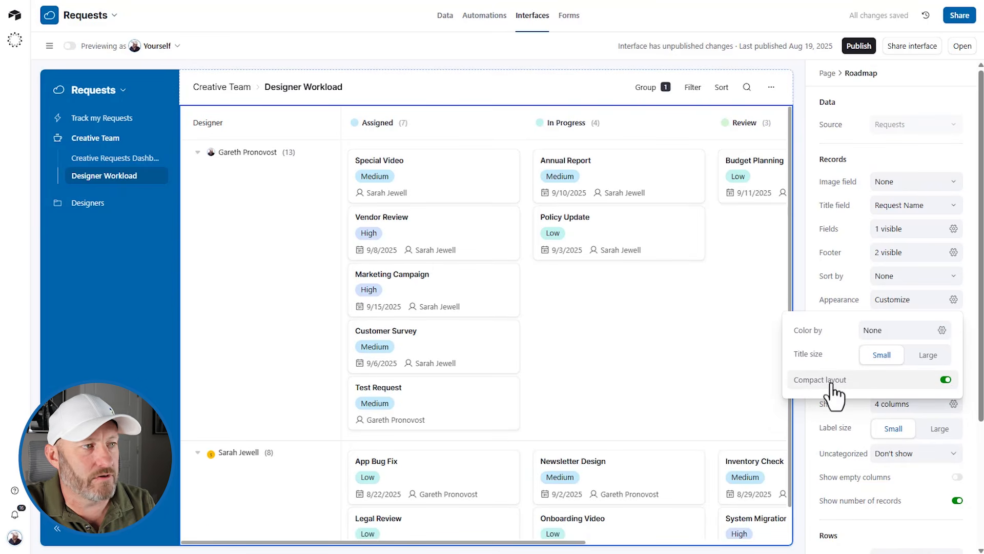
left_click(919, 359)
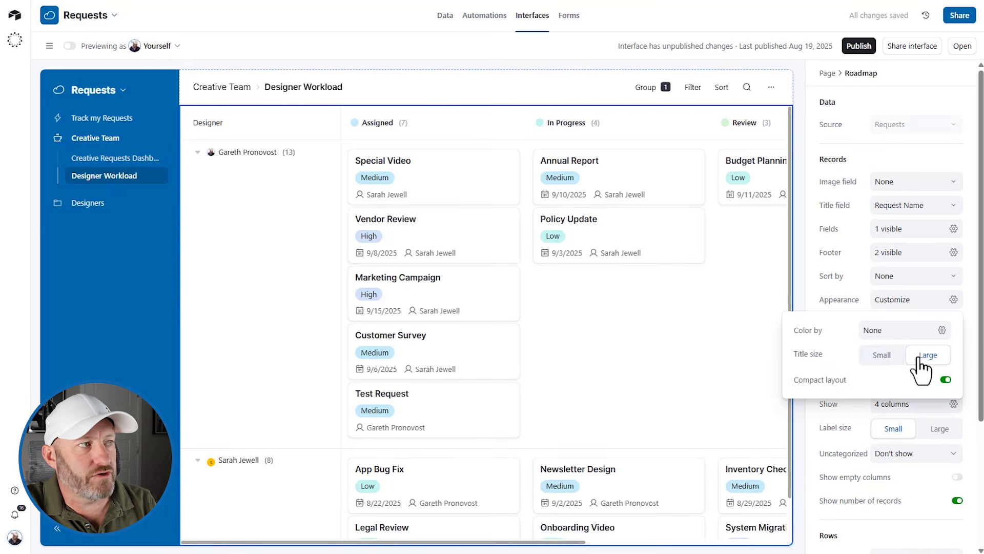
left_click(888, 359)
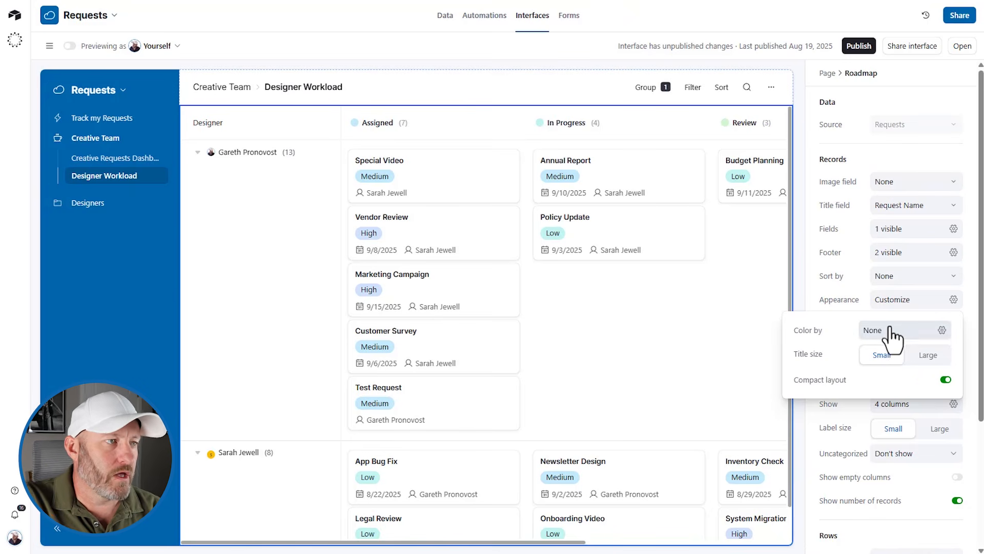
- Color the roadmap records by the Priority select field
left_click(893, 332)
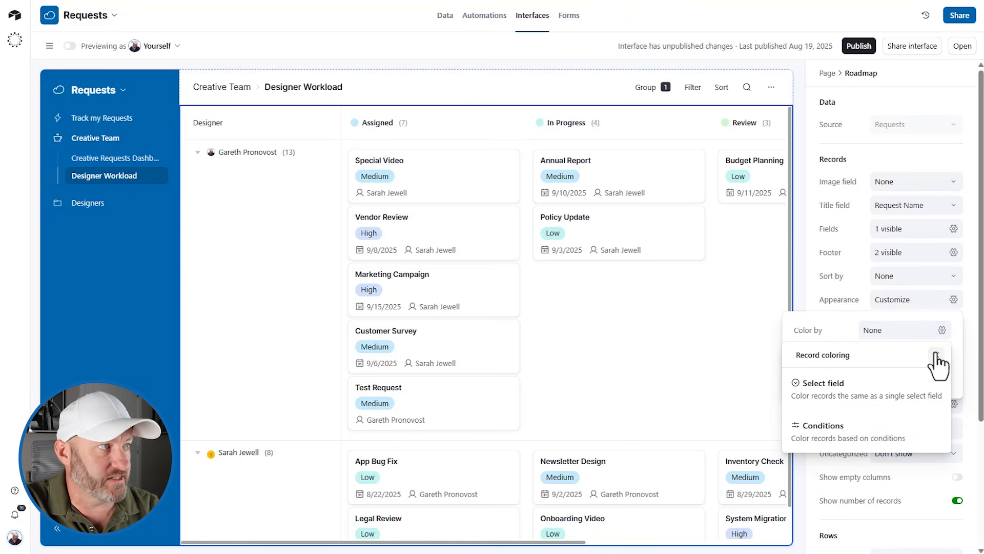
left_click(863, 393)
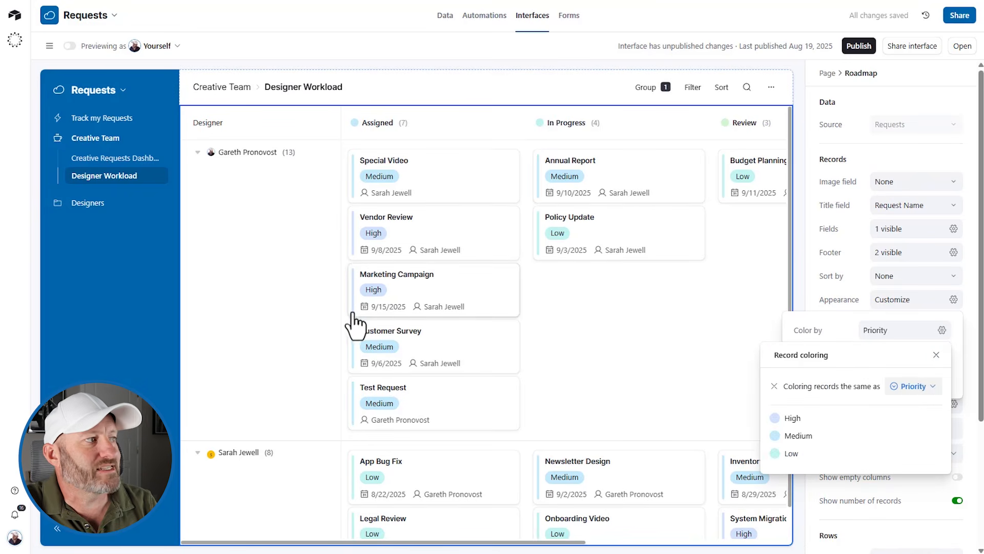
left_click(853, 279)
left_click(853, 278)
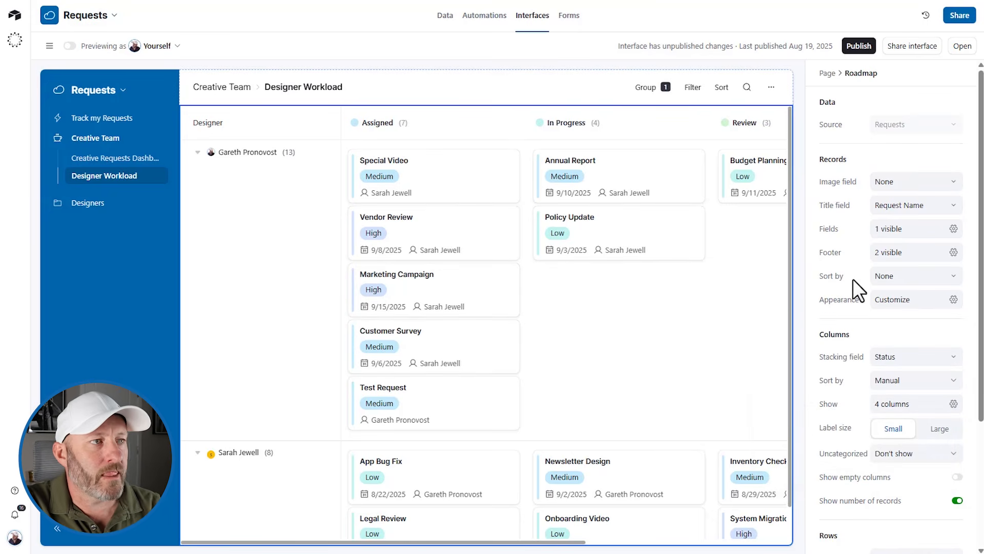
- Add Priority as a second row grouping beneath Designer
scroll(930, 333, "down", 3)
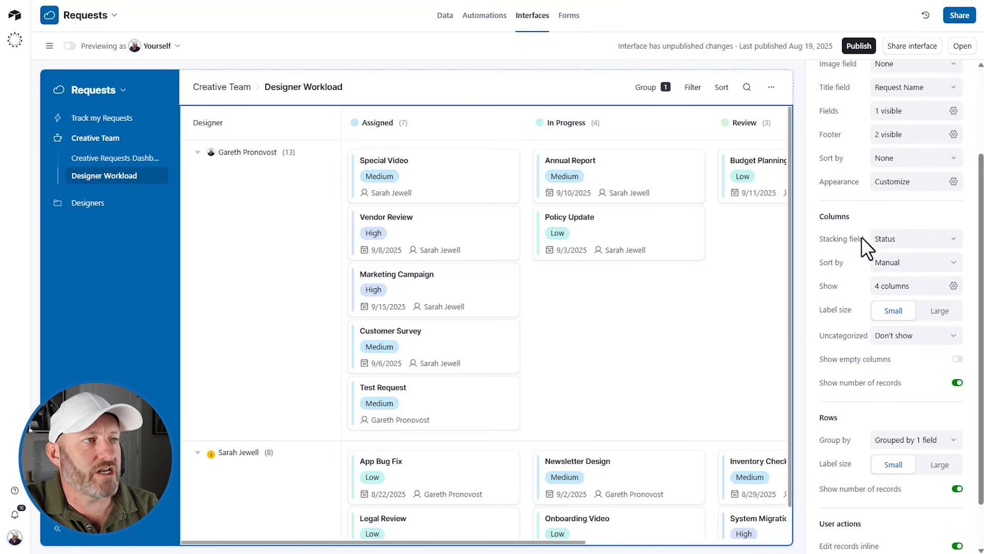
scroll(905, 219, "down", 1)
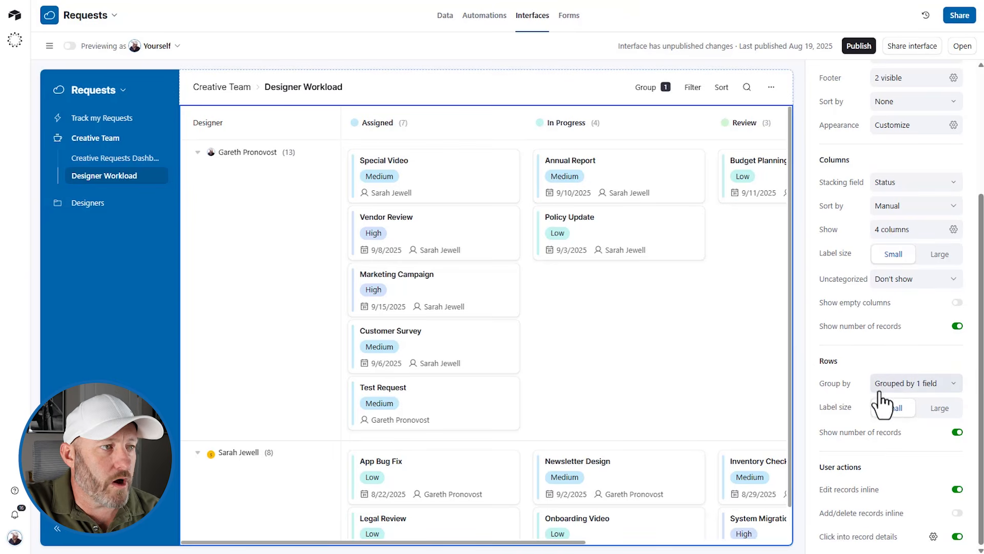
left_click(897, 390)
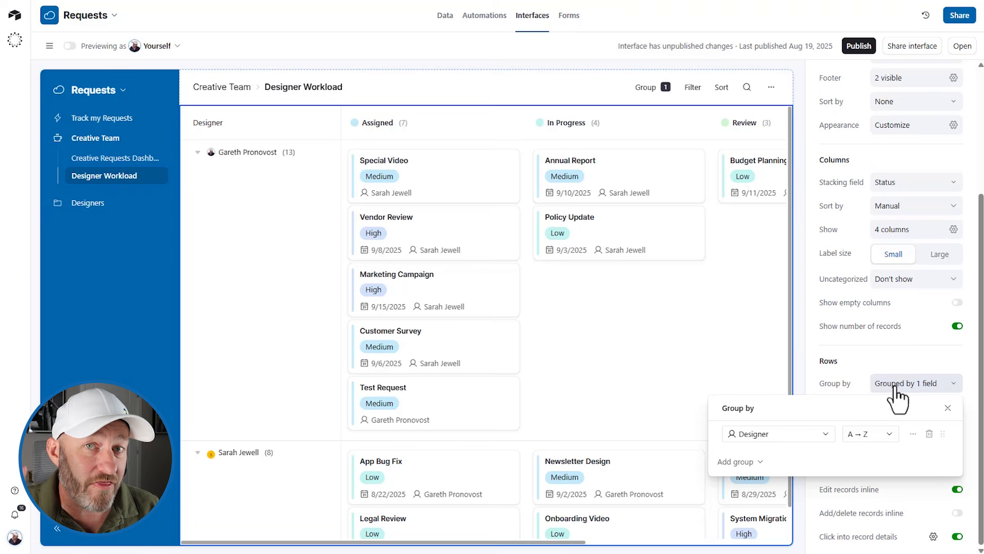
left_click(738, 462)
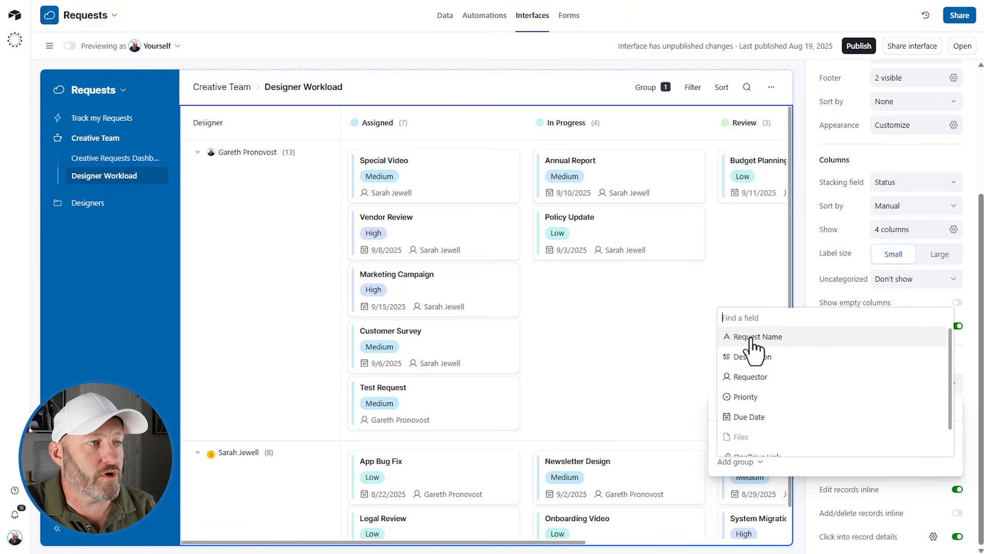
left_click(748, 397)
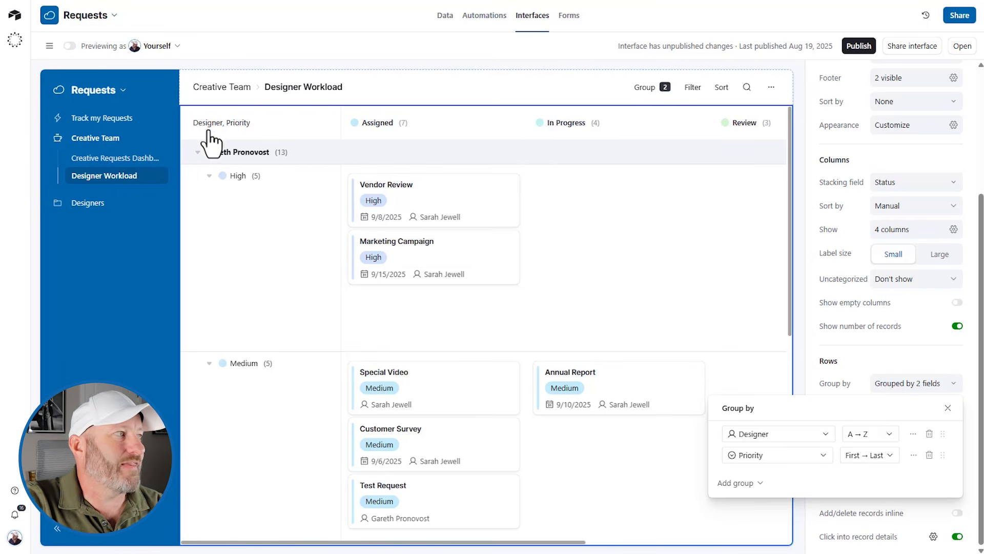
- Collapse the first designer's High, Medium and Low rows, and move the App Bug Fix card to the second designer's High row under In Progress
left_click(208, 176)
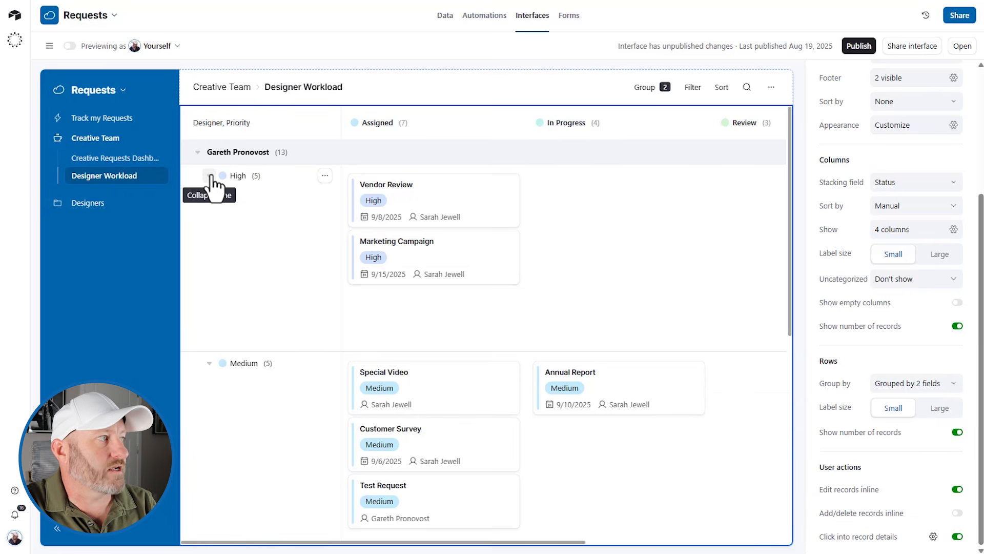
left_click(208, 176)
left_click(209, 200)
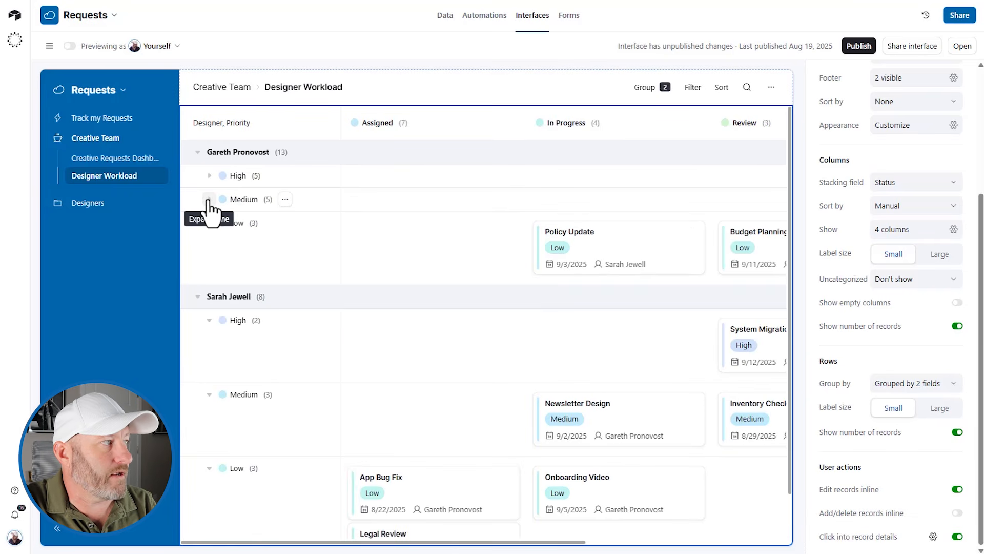
left_click(210, 223)
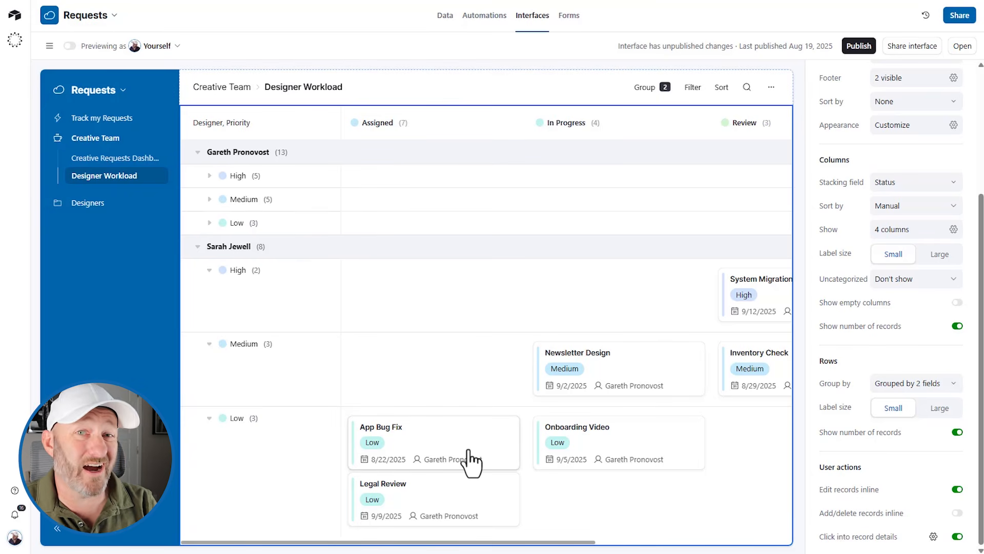
left_click_drag(471, 461, 652, 302)
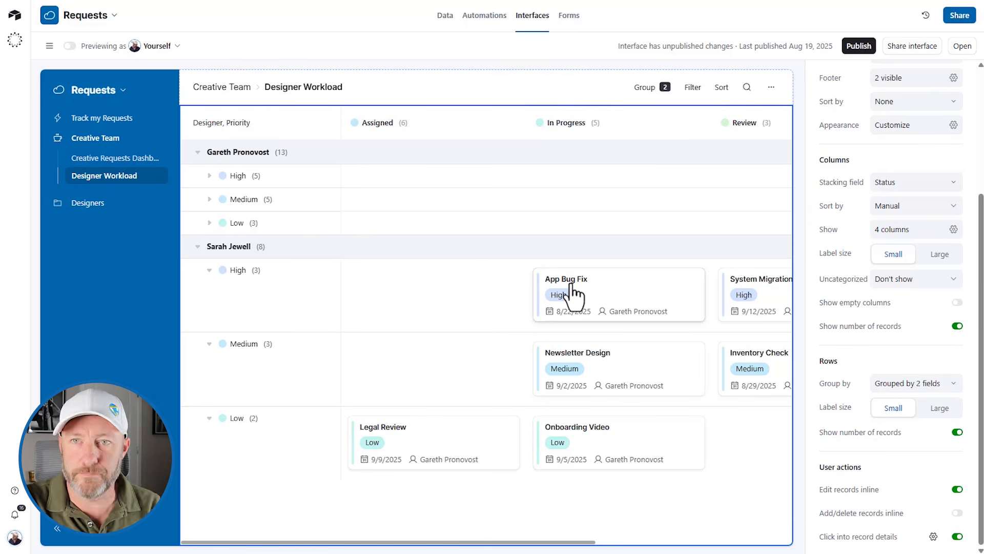
- Try the Large label size for the rows and hide their record counts, restoring both settings
left_click(934, 409)
left_click(896, 409)
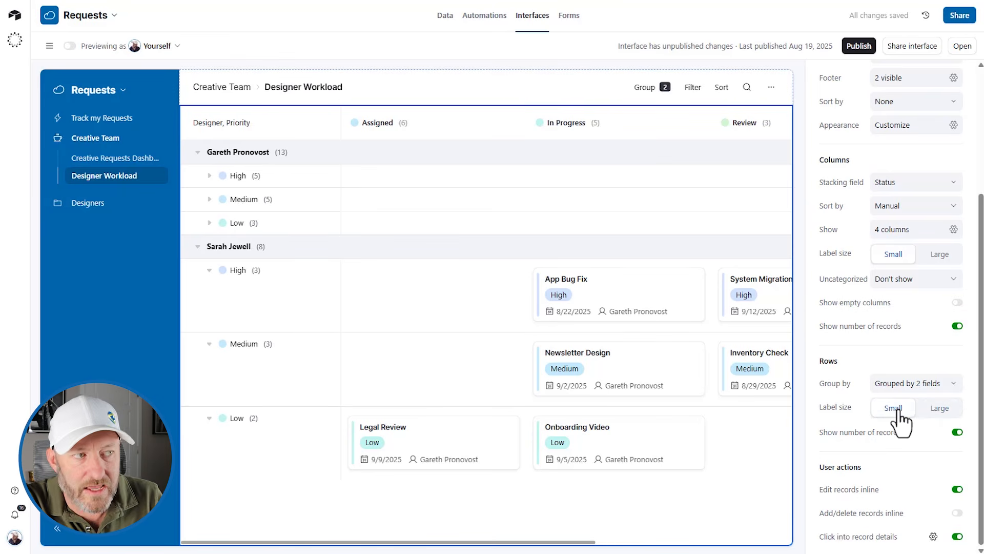
left_click(958, 432)
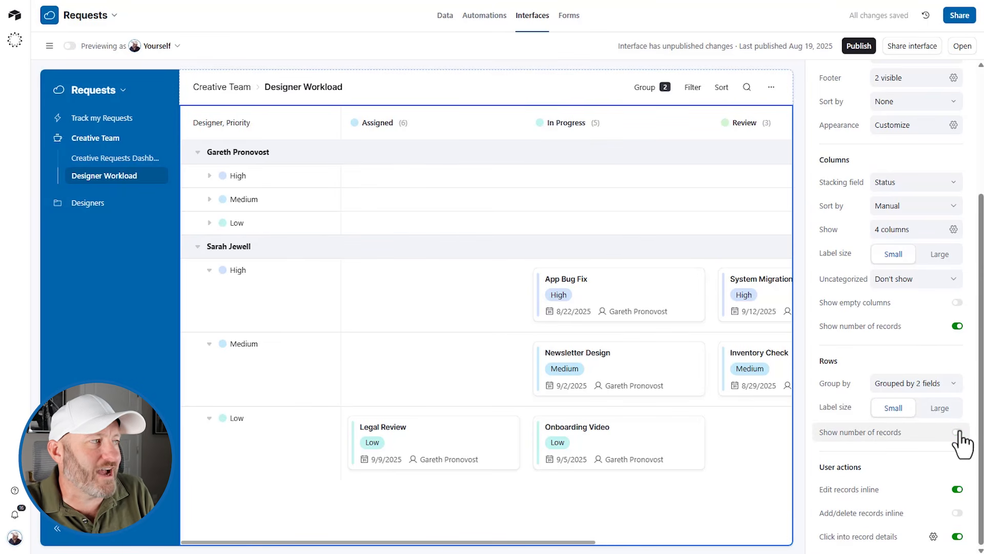
left_click(958, 432)
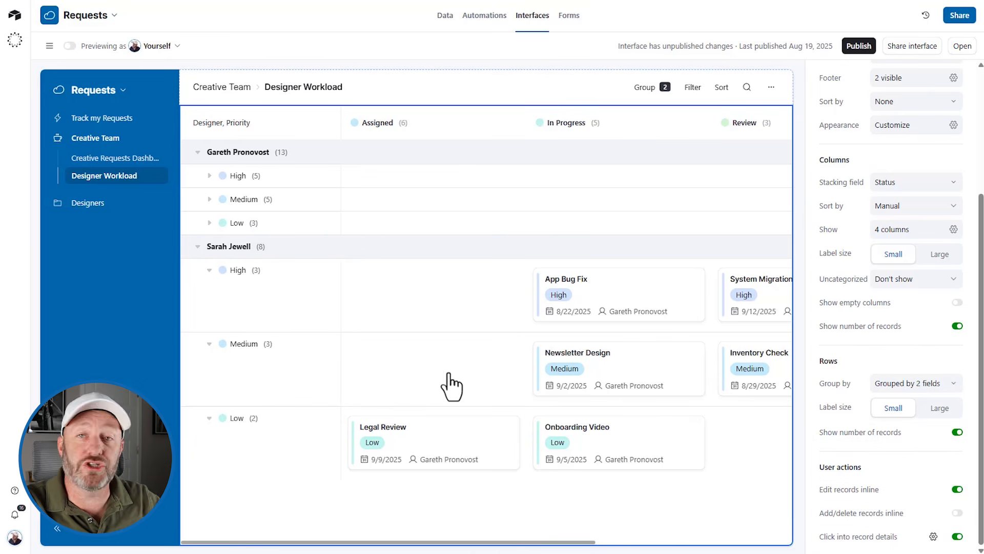
- Move the Newsletter Design card to the Assigned column within its Medium row
left_click_drag(544, 392, 416, 350)
left_click_drag(614, 321, 607, 298)
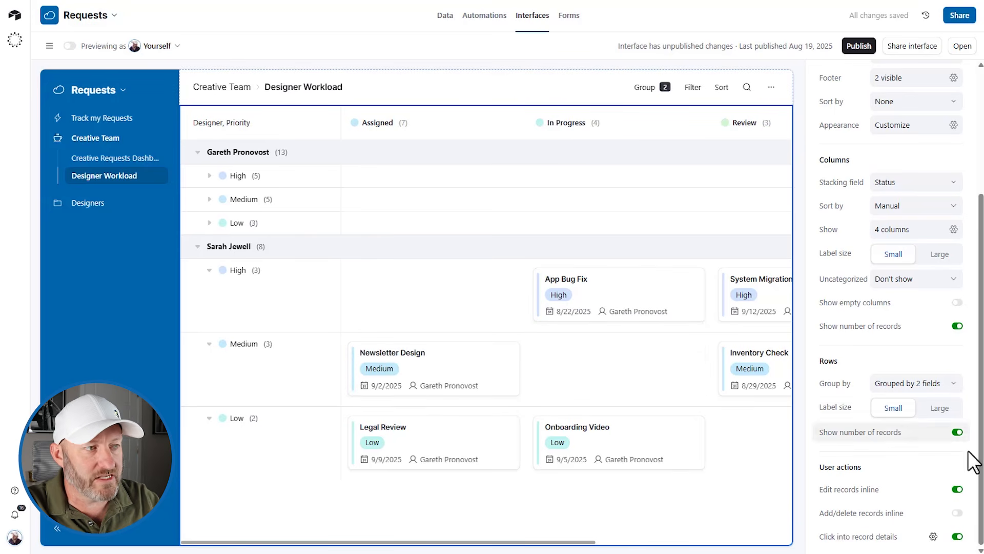
- Turn off inline record editing to test moving App Bug Fix and opening its details, and re-enable inline editing
left_click(958, 489)
left_click_drag(688, 337, 481, 323)
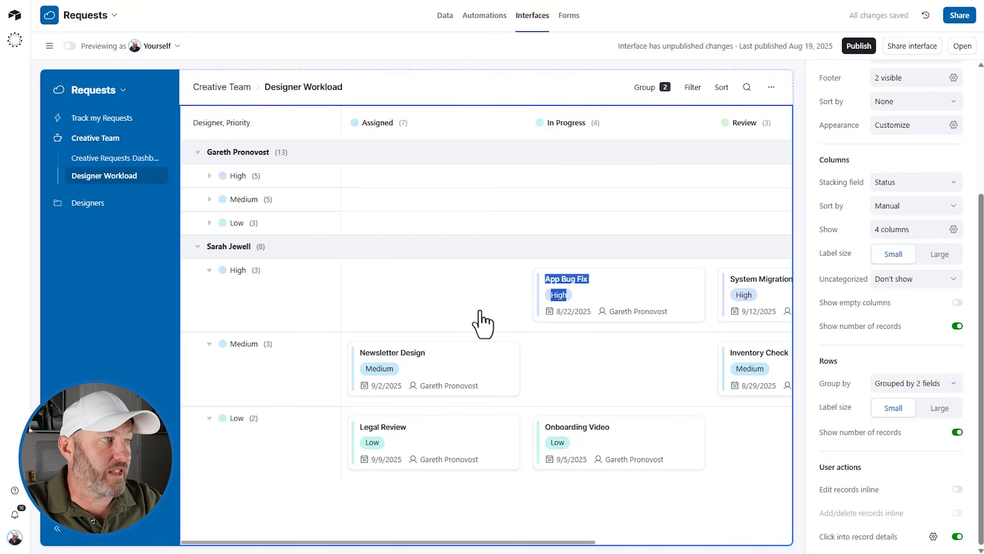
left_click(554, 313)
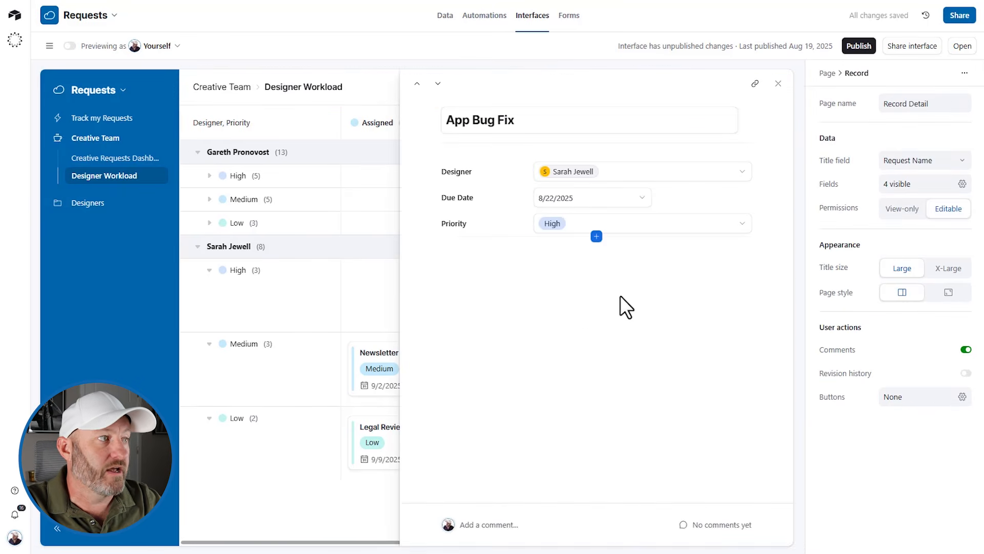
left_click(778, 83)
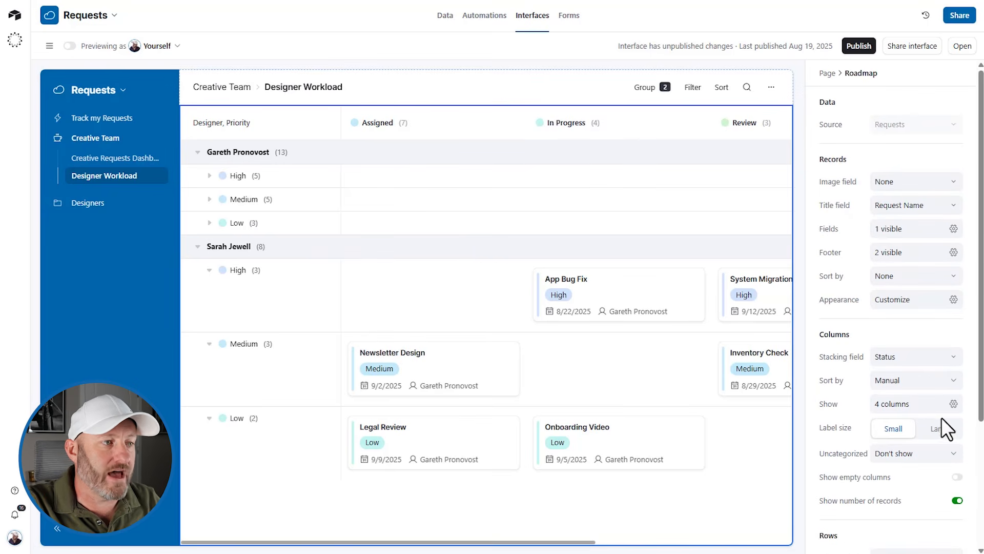
scroll(946, 428, "down", 3)
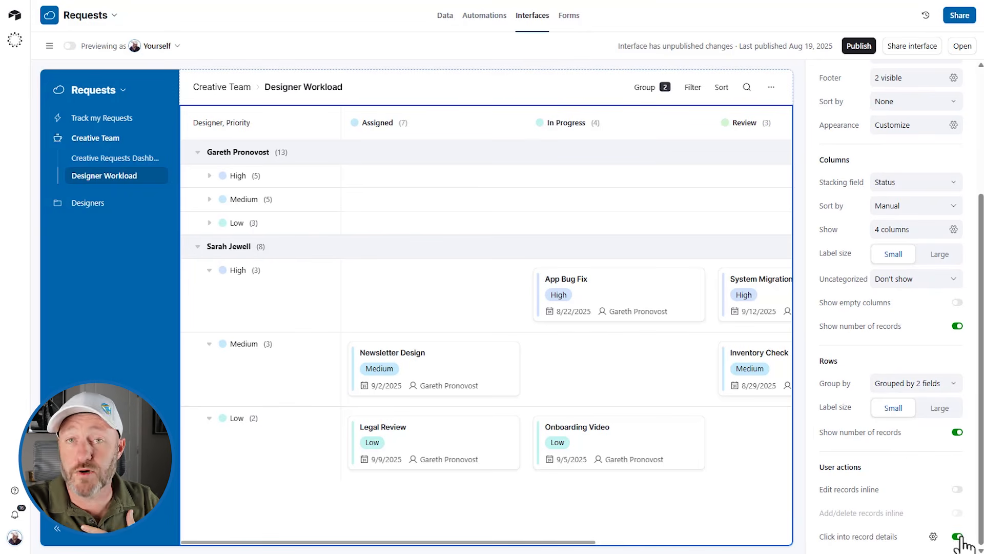
left_click(957, 489)
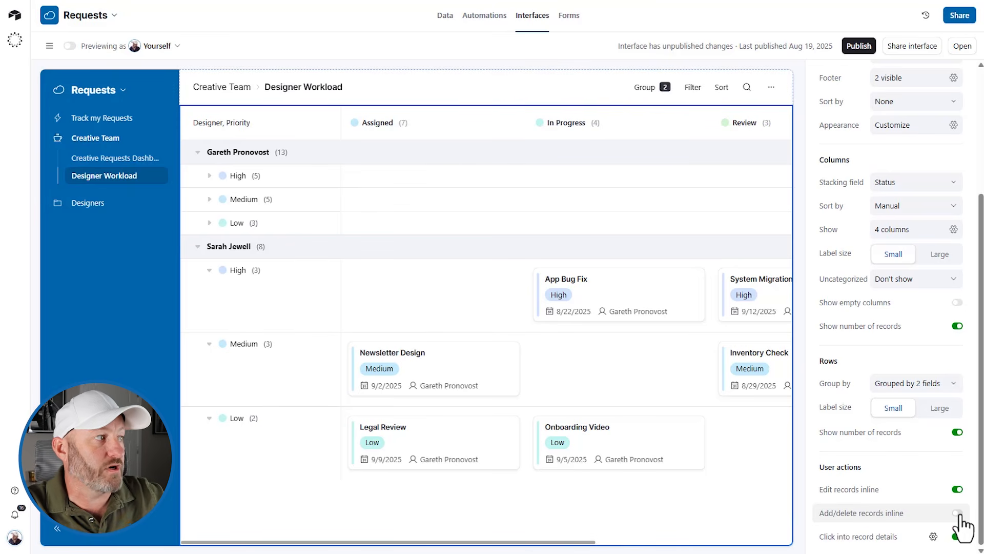
- Allow adding and deleting records inline, and create a record named Test in the second designer's Medium row under In Progress
left_click(957, 513)
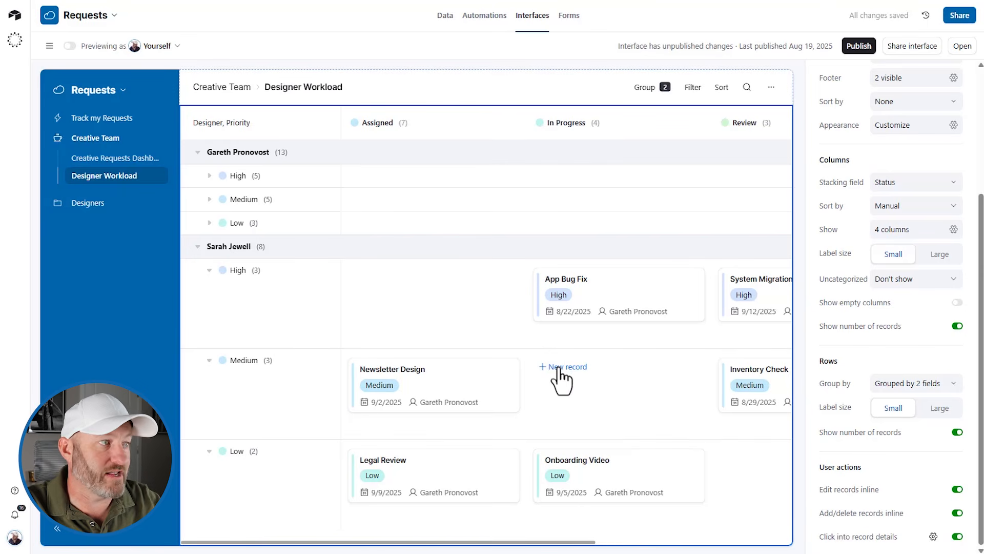
left_click(564, 367)
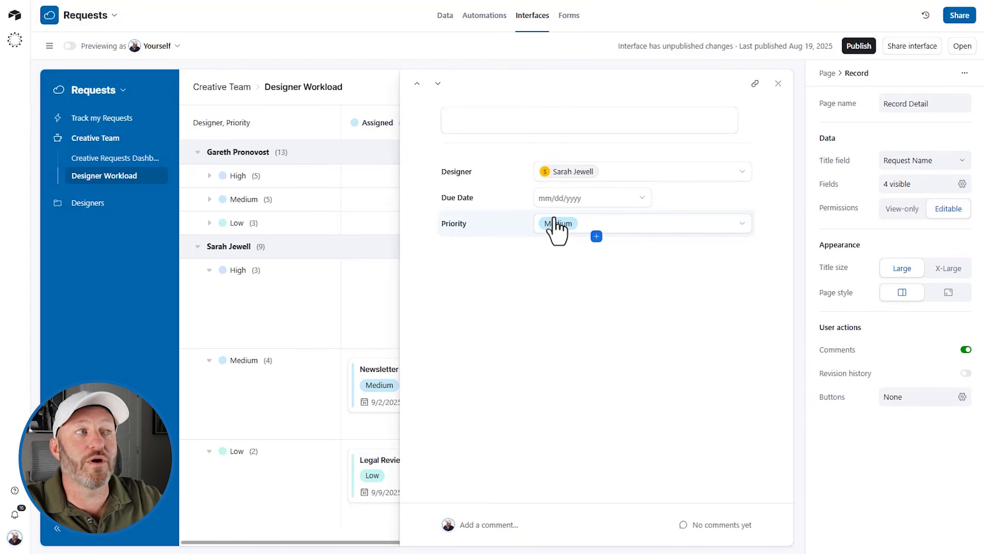
left_click(528, 120)
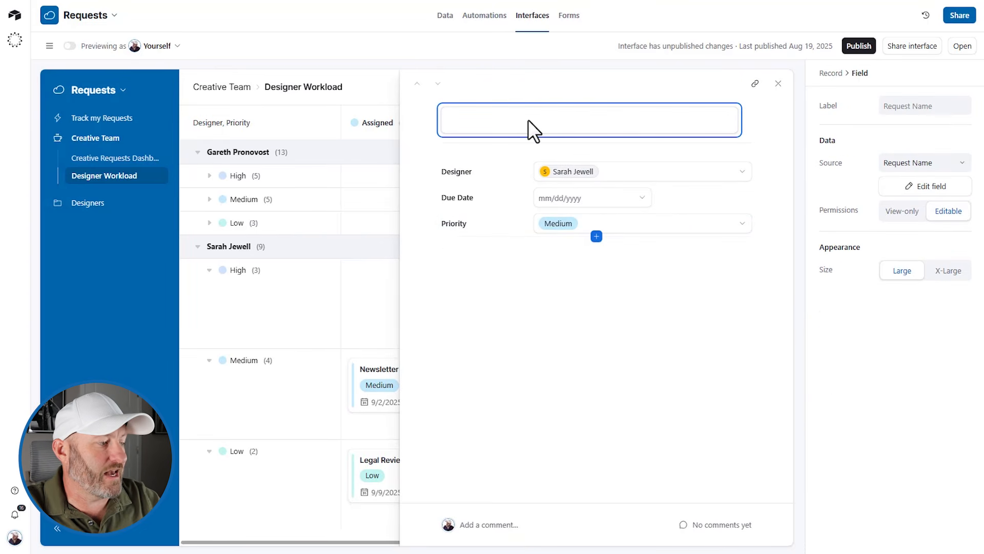
left_click(532, 121)
type("Test")
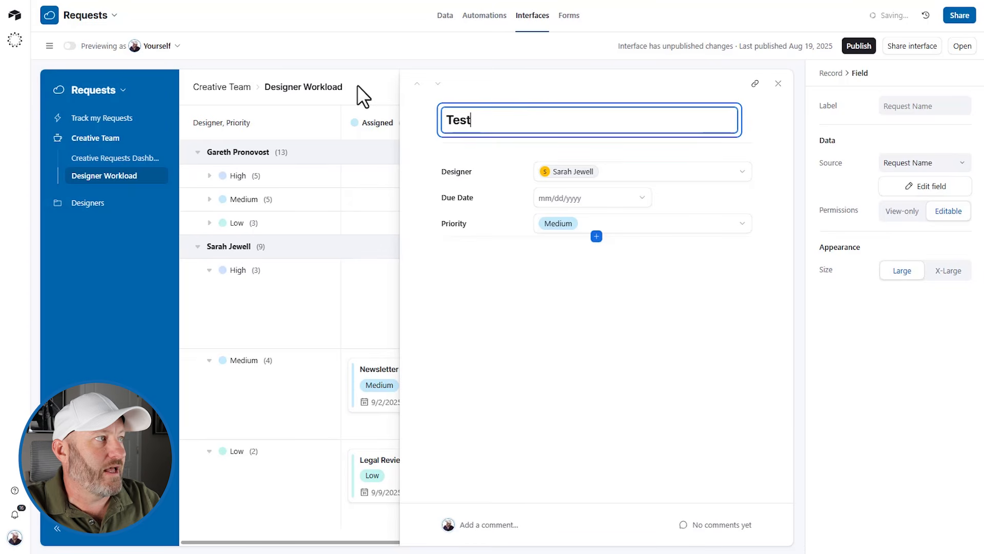
key("Escape")
left_click(778, 83)
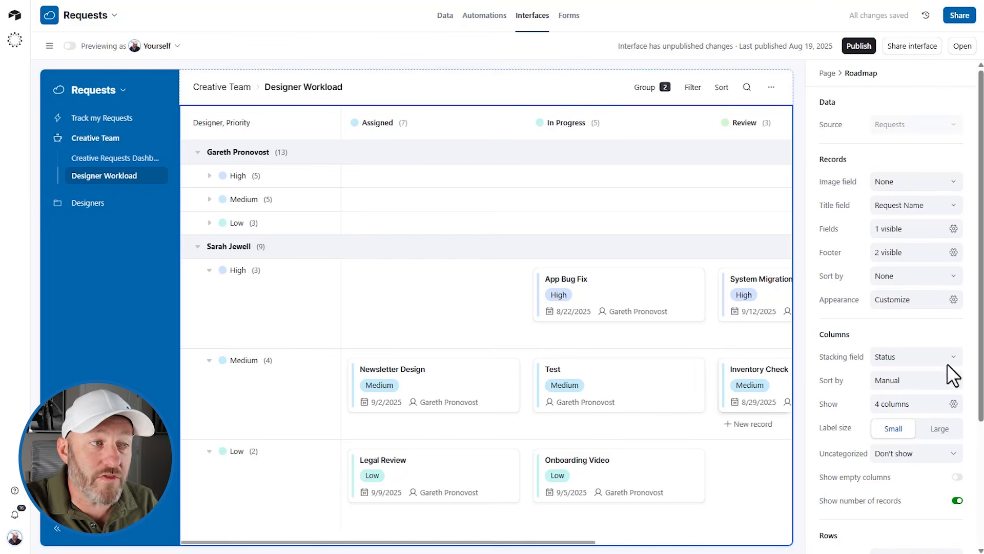
- Turn off adding and deleting records inline, and test dragging the App Bug Fix card with inline editing enabled
scroll(915, 519, "down", 3)
left_click(956, 512)
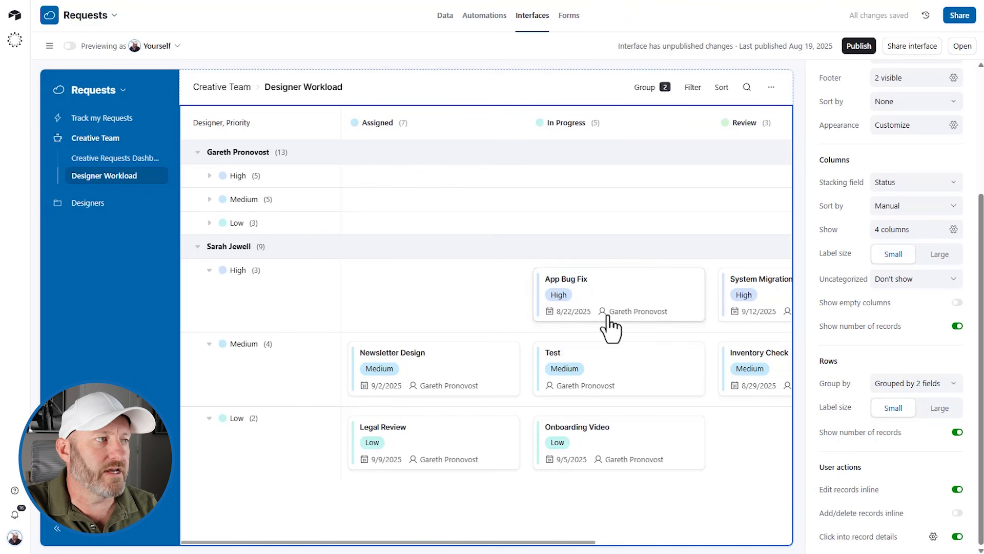
left_click_drag(626, 298, 603, 290)
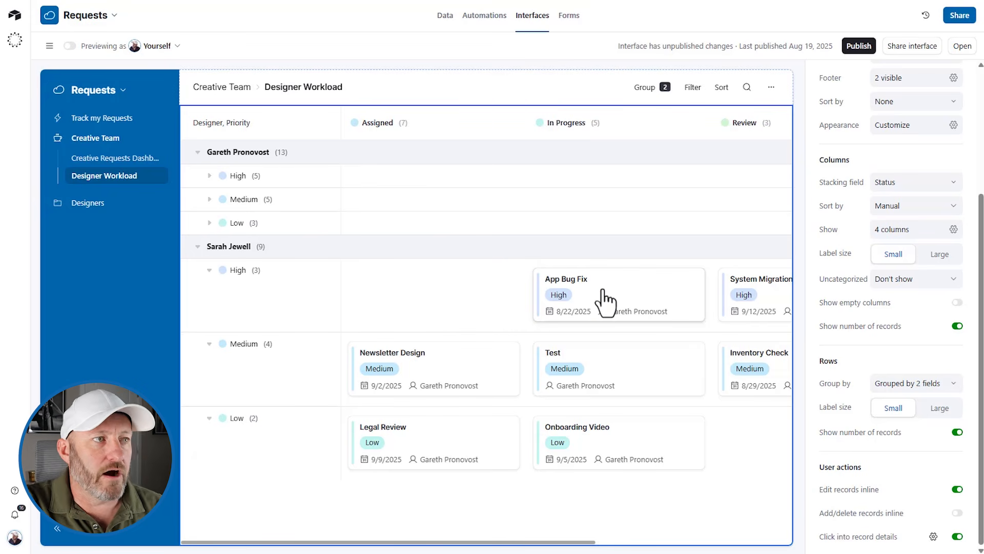
- Hide the Completed status column from the Designer Workload roadmap
left_click(906, 232)
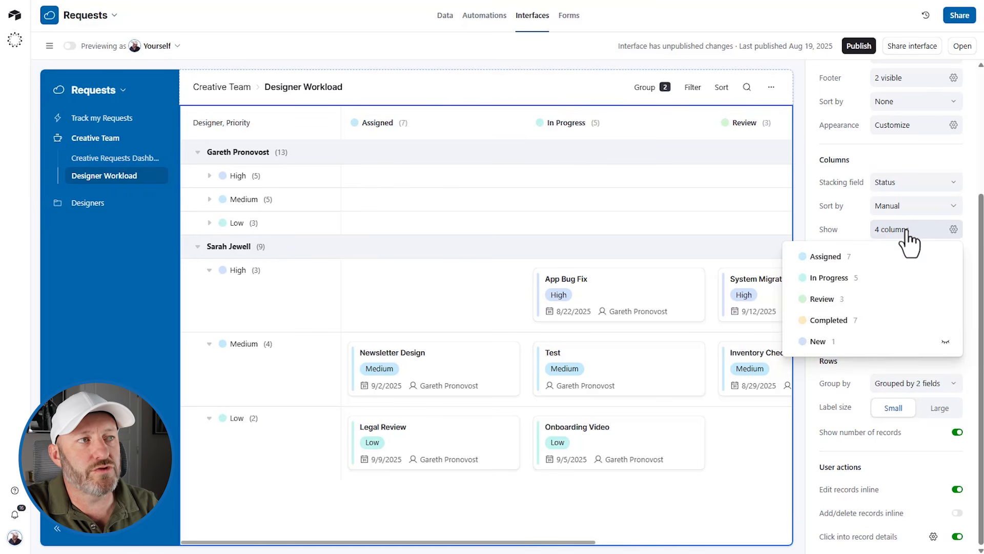
left_click(946, 342)
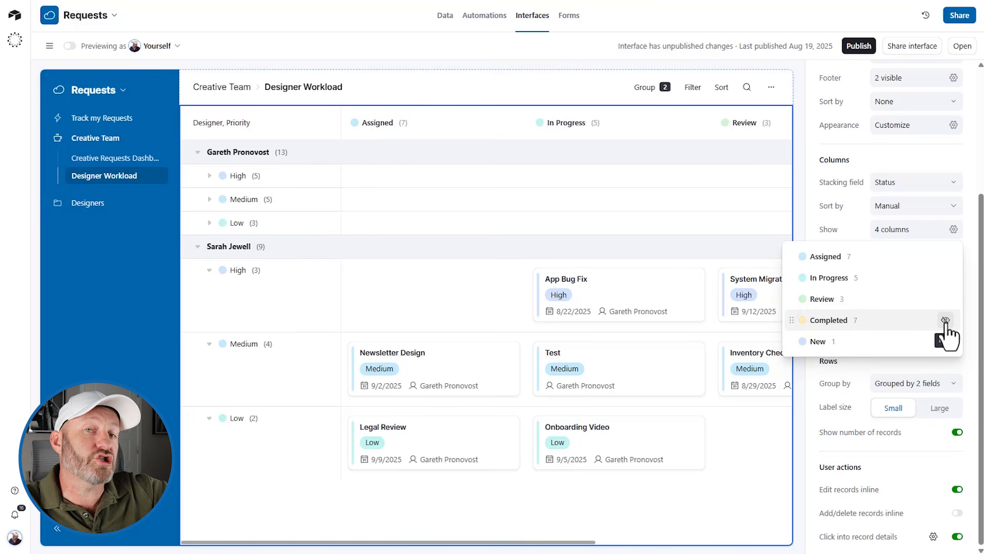
left_click(946, 321)
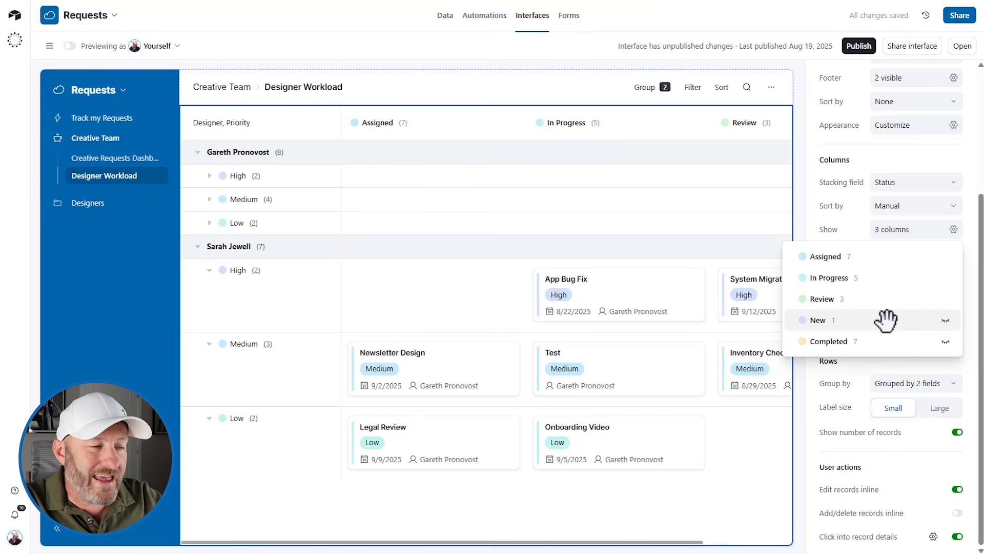
left_click(380, 64)
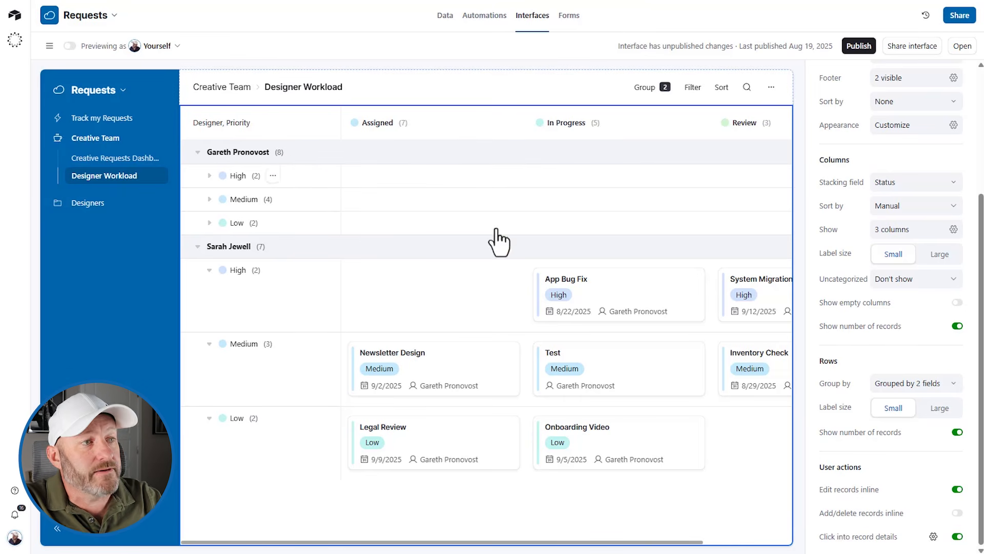
- Show the Completed column in the roadmap again to compare the designers' workload, and hide it once more
left_click(898, 233)
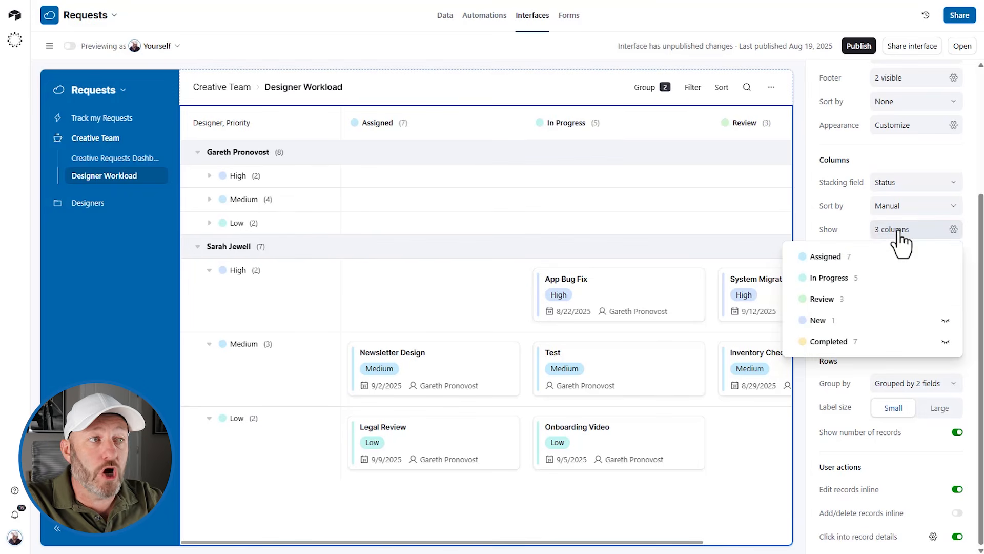
left_click(946, 341)
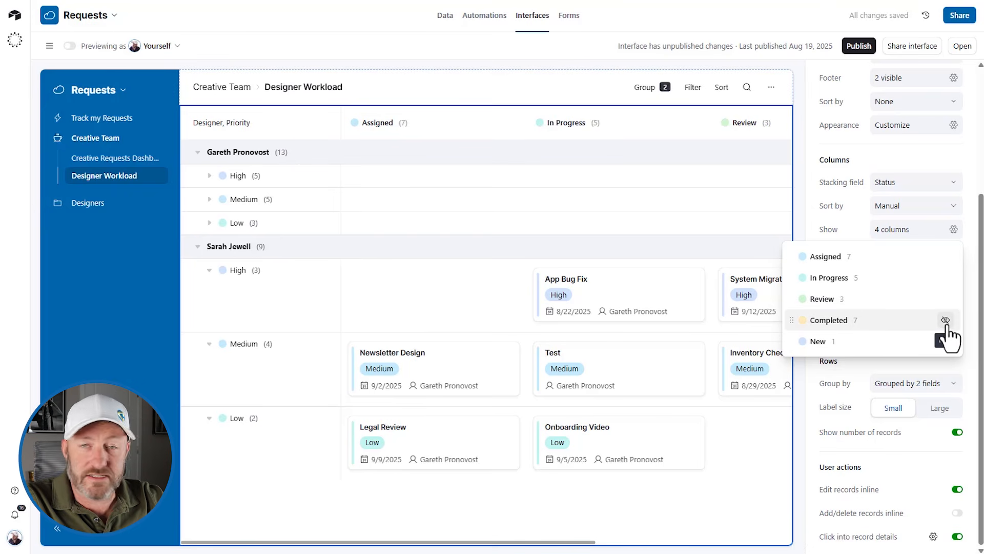
left_click(945, 321)
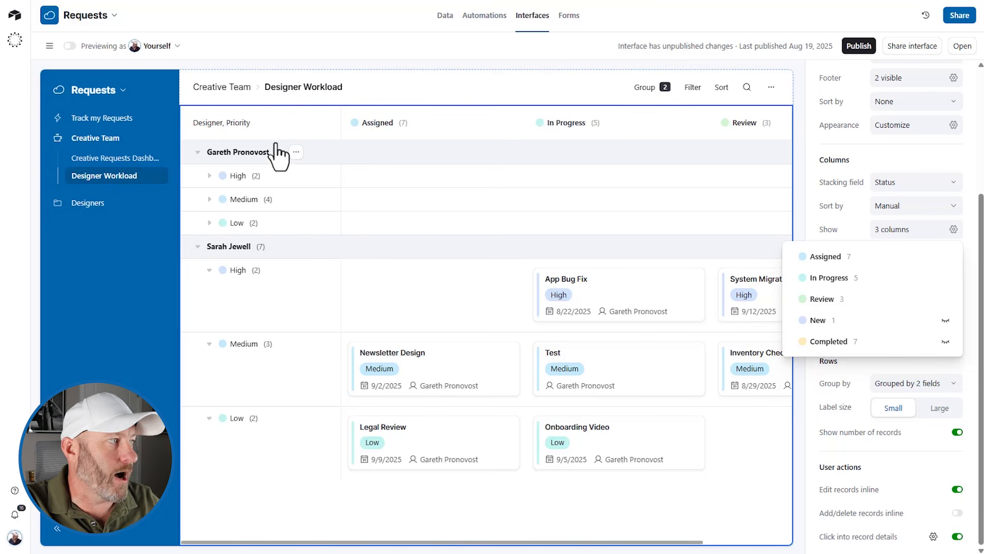
left_click(844, 232)
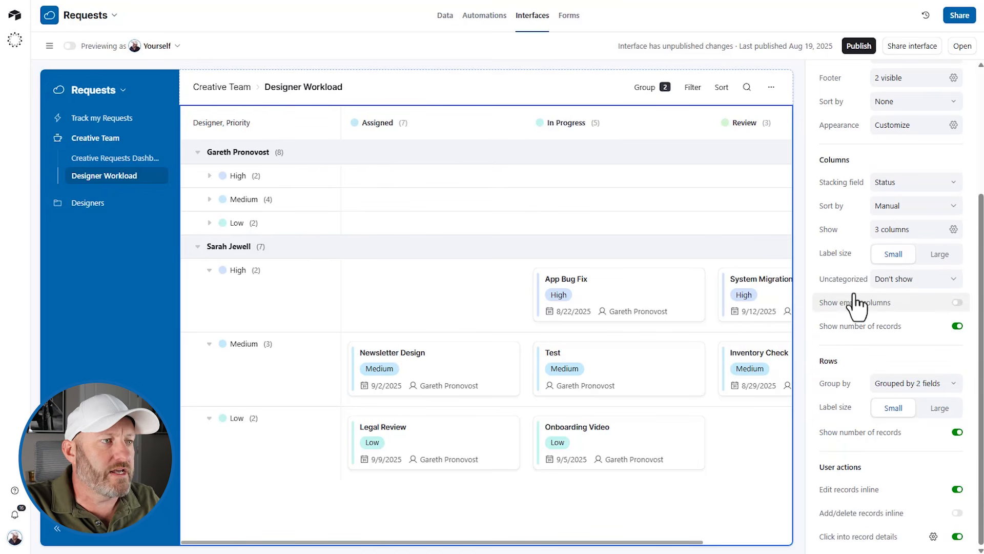
left_click(903, 388)
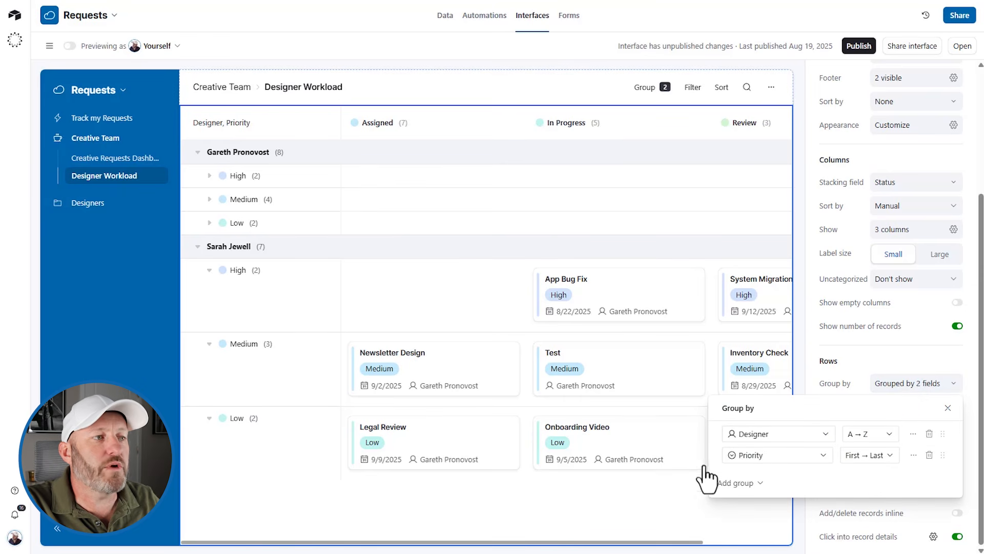
left_click(948, 408)
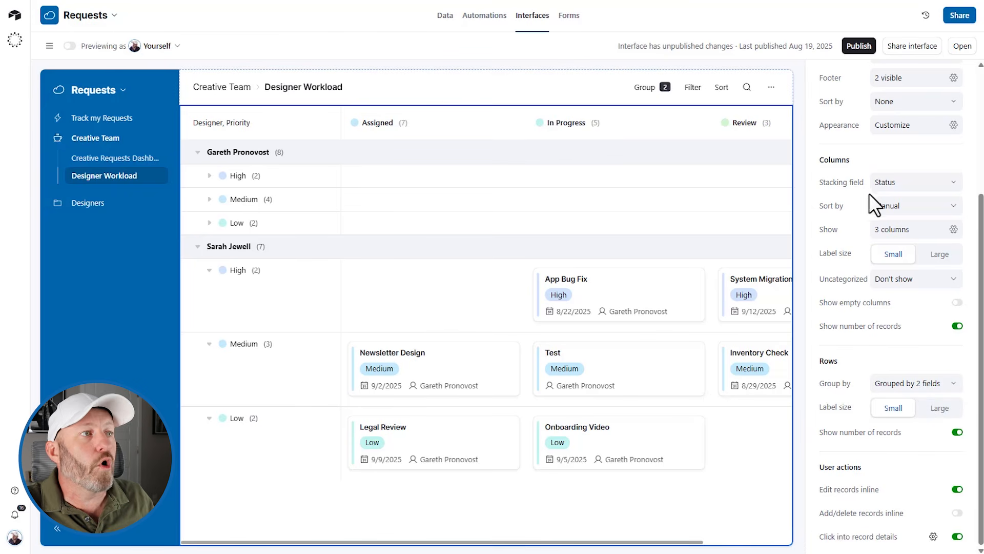
left_click(912, 244)
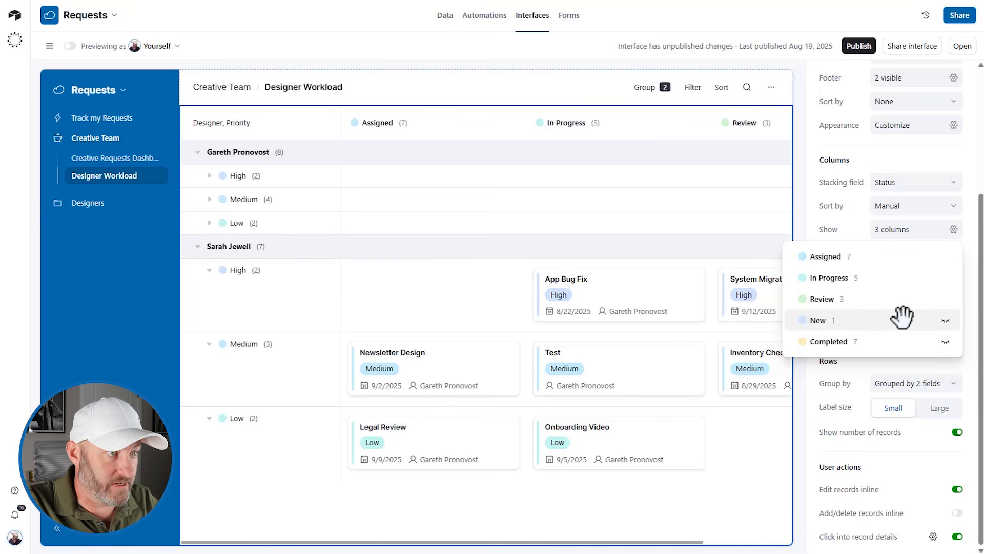
left_click(973, 325)
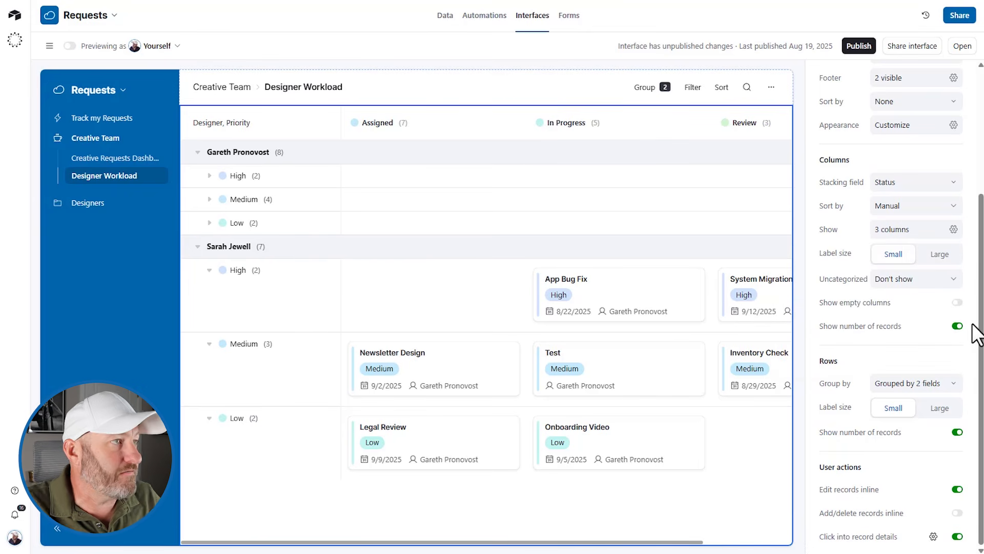
- Publish the interface changes and open the live Designer Workload page
left_click(851, 48)
left_click(607, 388)
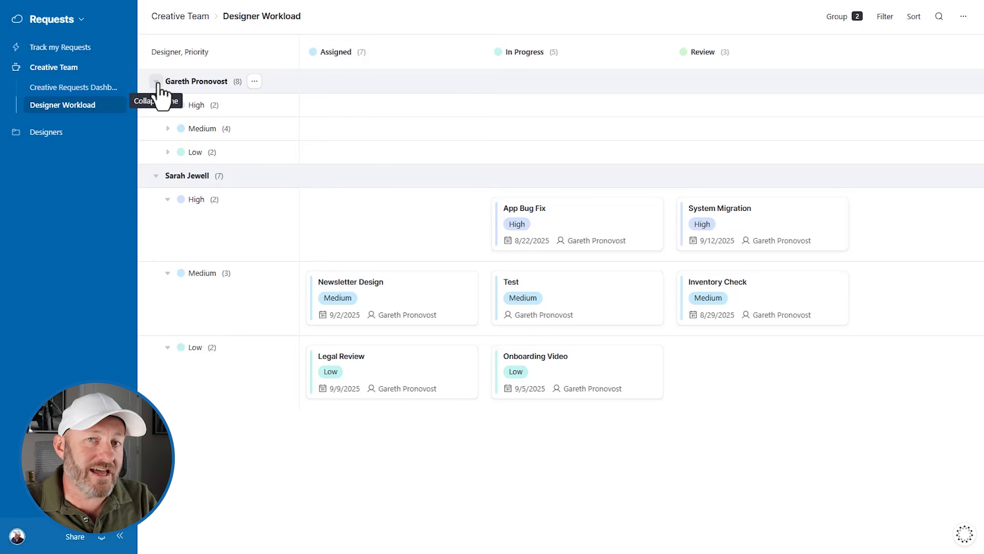
- Open the live Creative Requests Dashboard and collapse both designers' rows in its roadmap
left_click(58, 88)
scroll(590, 226, "down", 10)
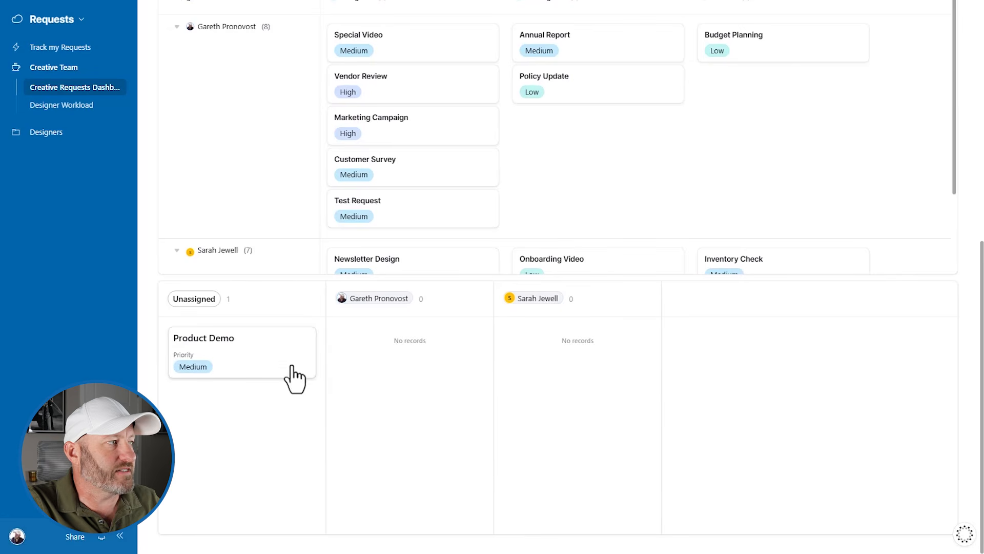
scroll(355, 373, "up", 1)
scroll(356, 374, "up", 3)
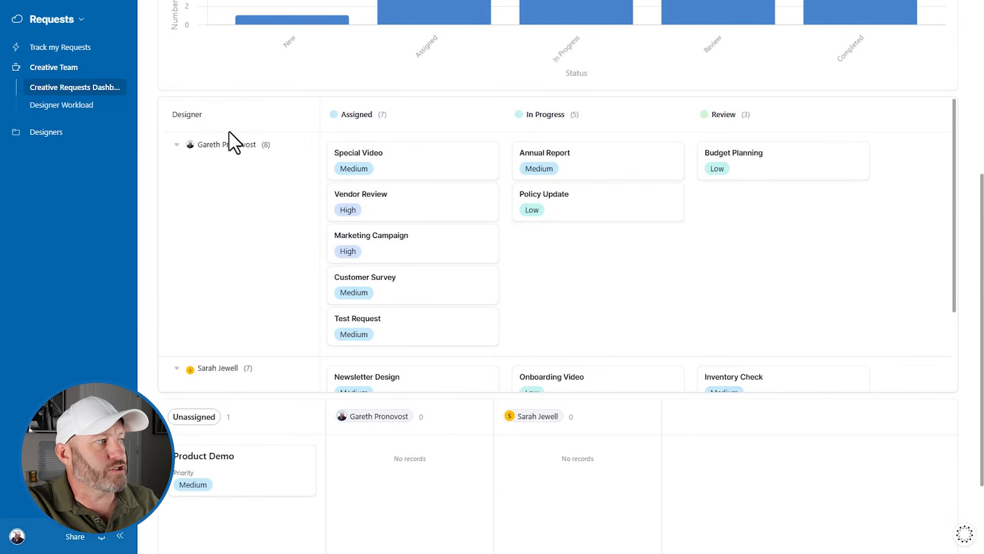
left_click(177, 145)
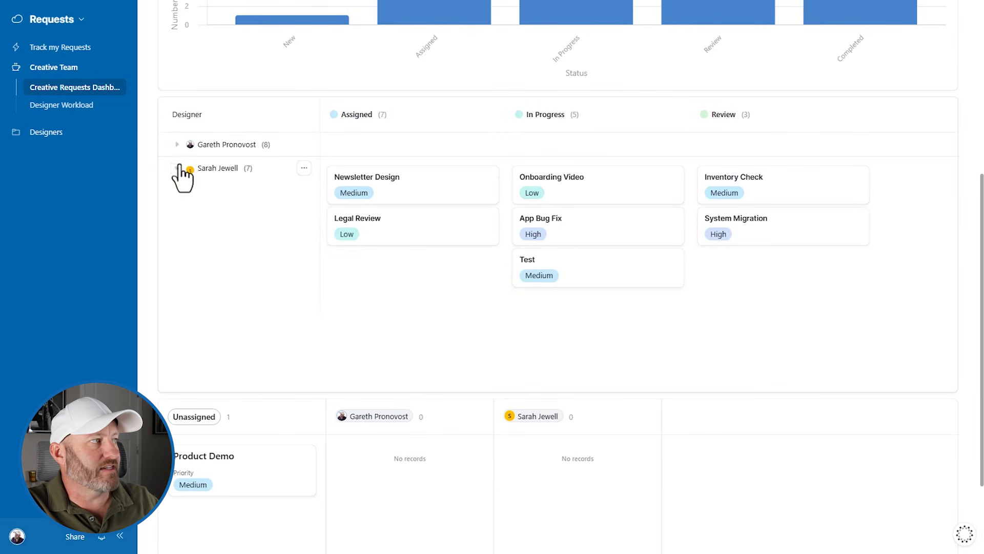
left_click(177, 169)
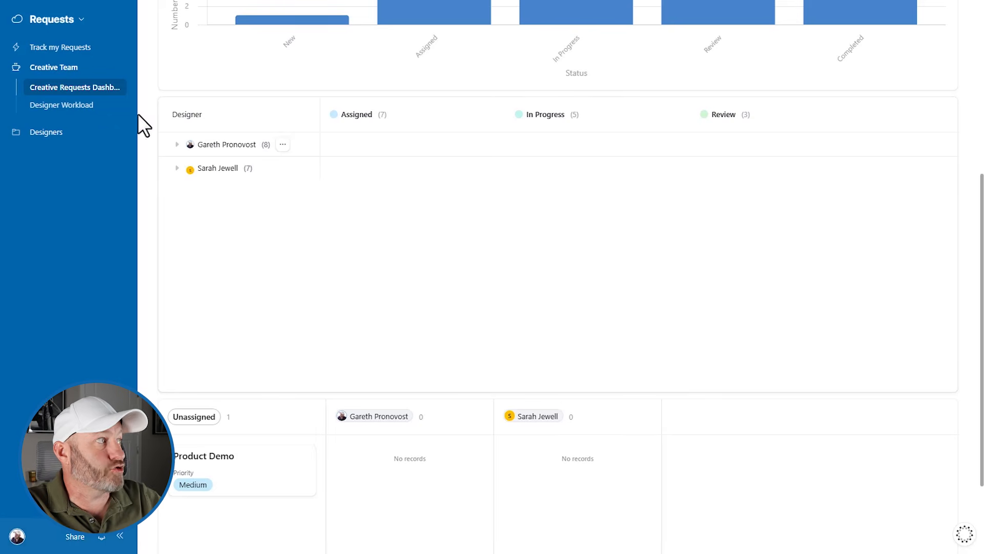
- Return the Creative Requests Dashboard to page editing and bring its designer roadmap into view
left_click(72, 20)
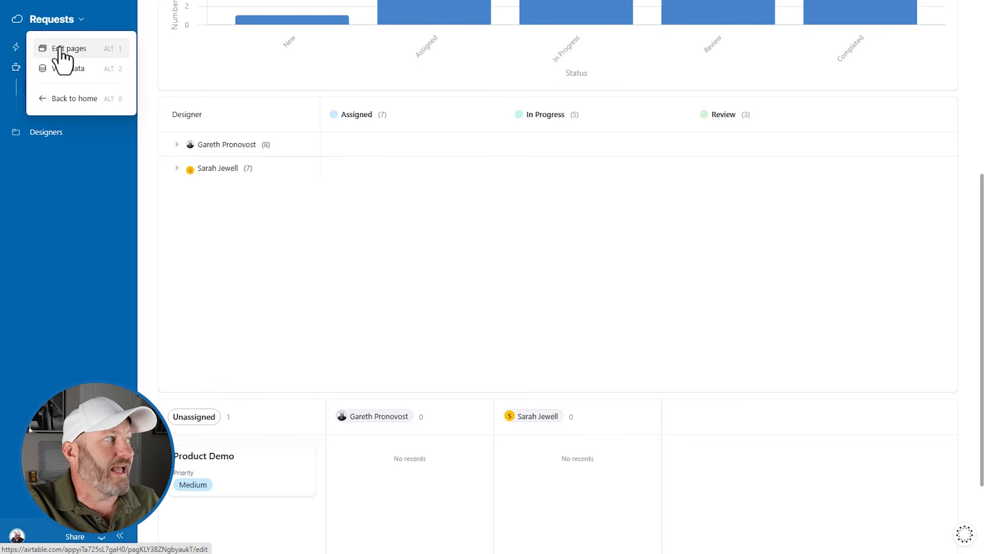
left_click(62, 51)
scroll(456, 339, "down", 5)
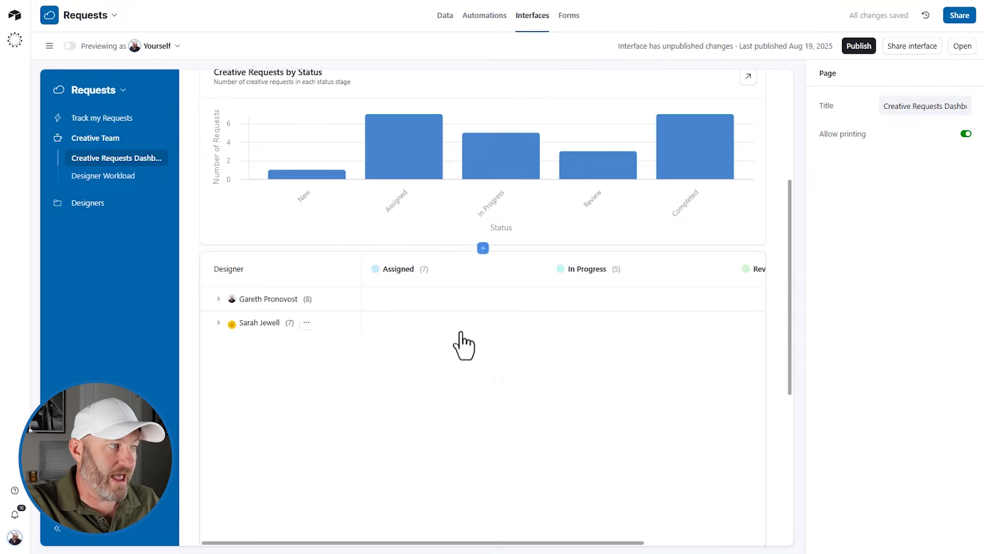